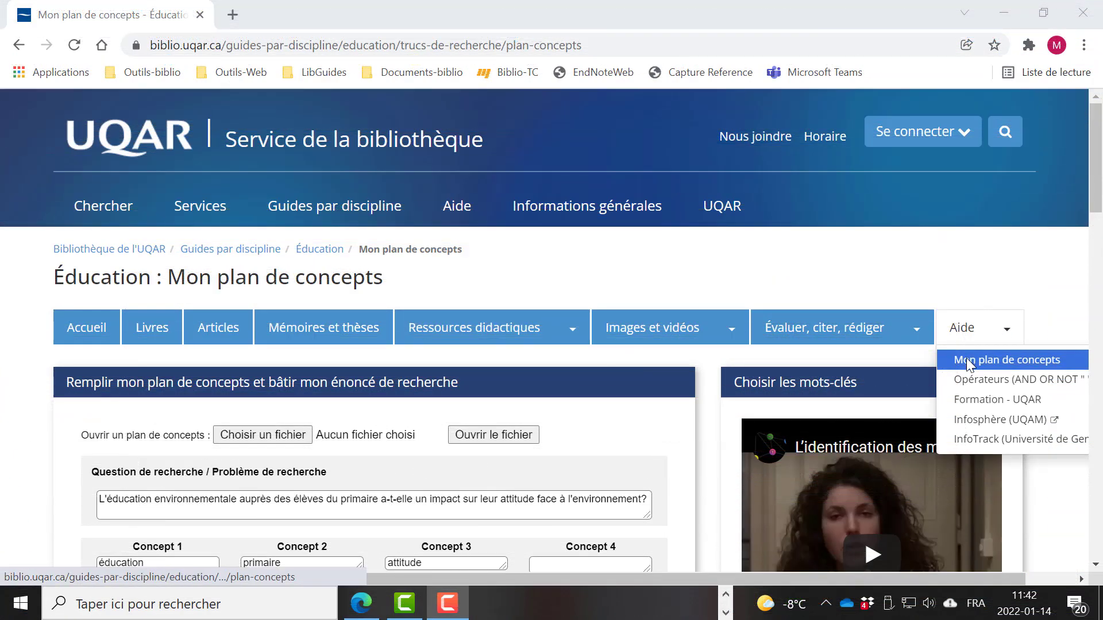
Open the Éducation guide's "Mon plan de concepts" page and review the French and English keywords for each concept.
left_click(966, 358)
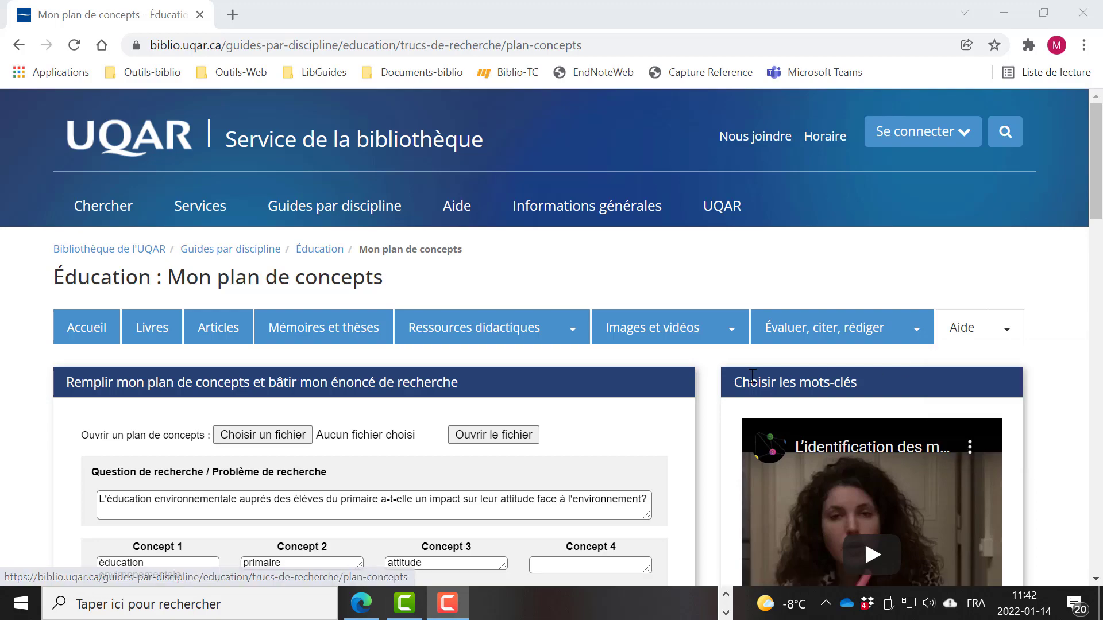
scroll(683, 389, "down", 2)
scroll(682, 389, "down", 4)
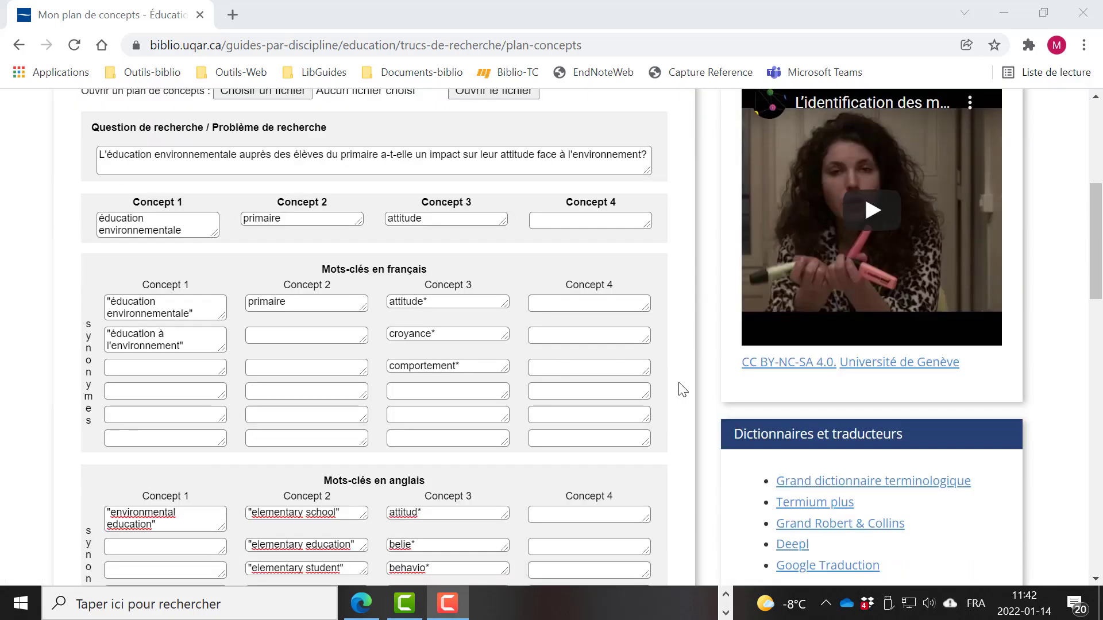
scroll(682, 390, "down", 2)
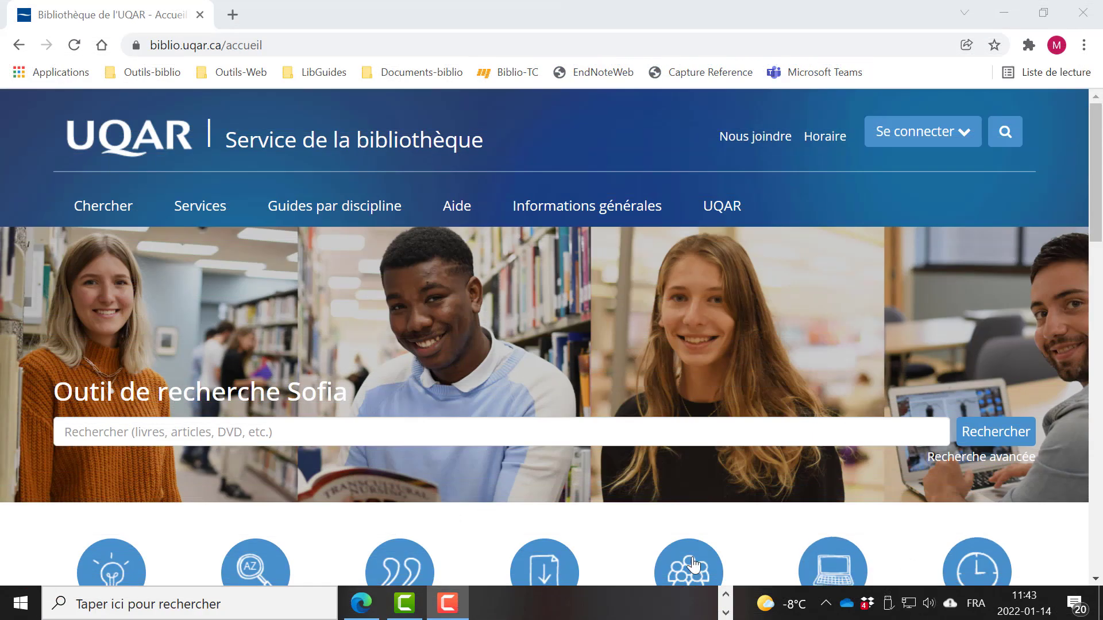
Open the Éducation subject guide from the library's home page and look through its essential databases.
left_click(305, 218)
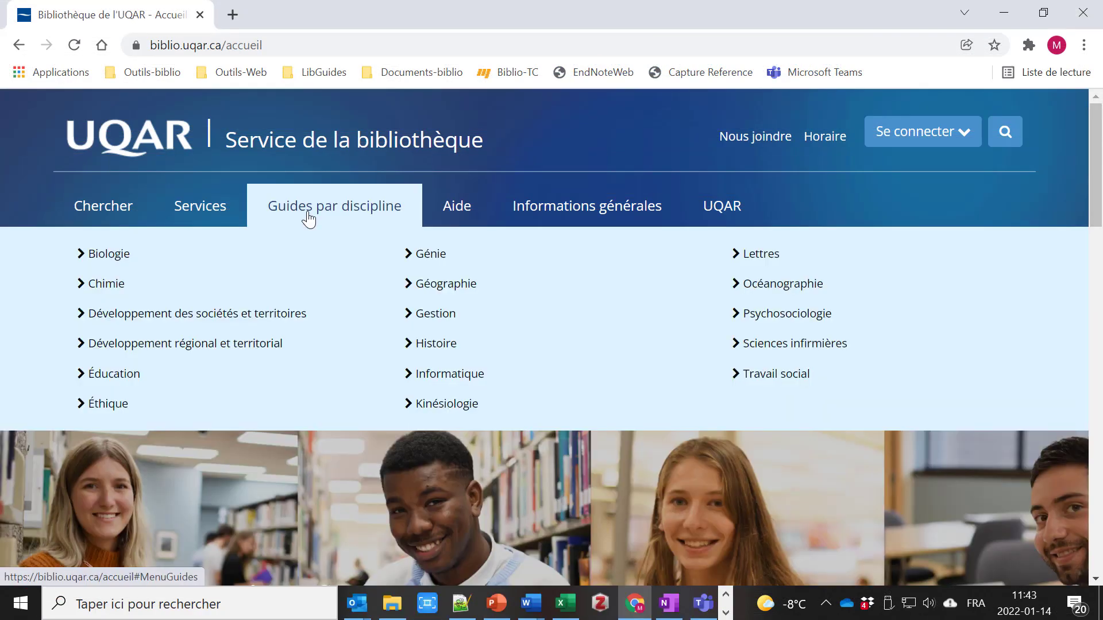
left_click(116, 378)
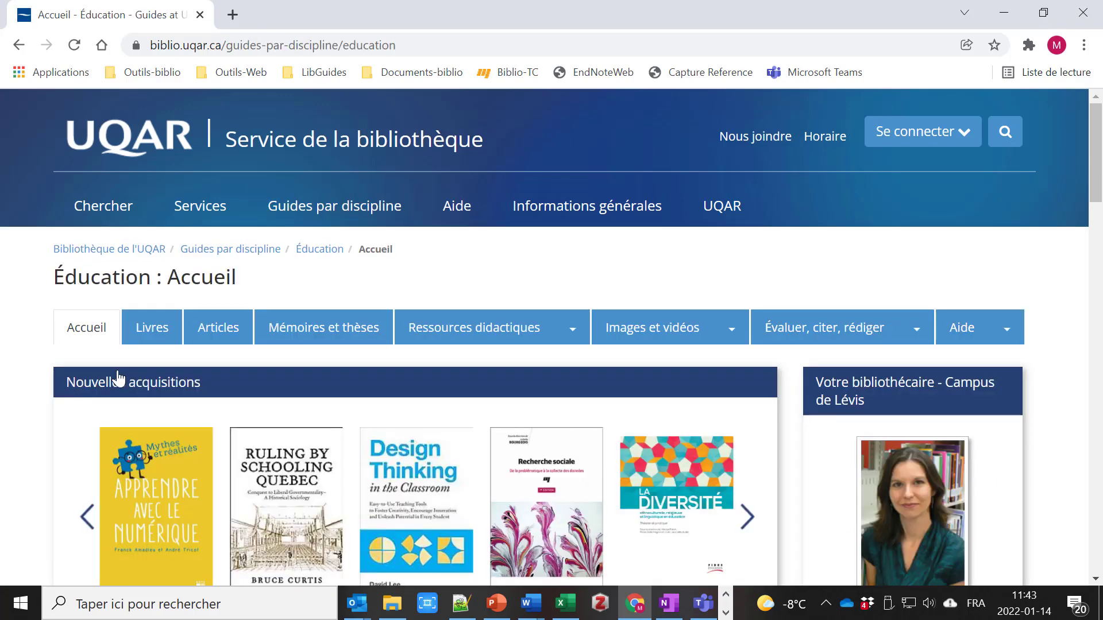
scroll(118, 378, "down", 9)
scroll(118, 377, "down", 4)
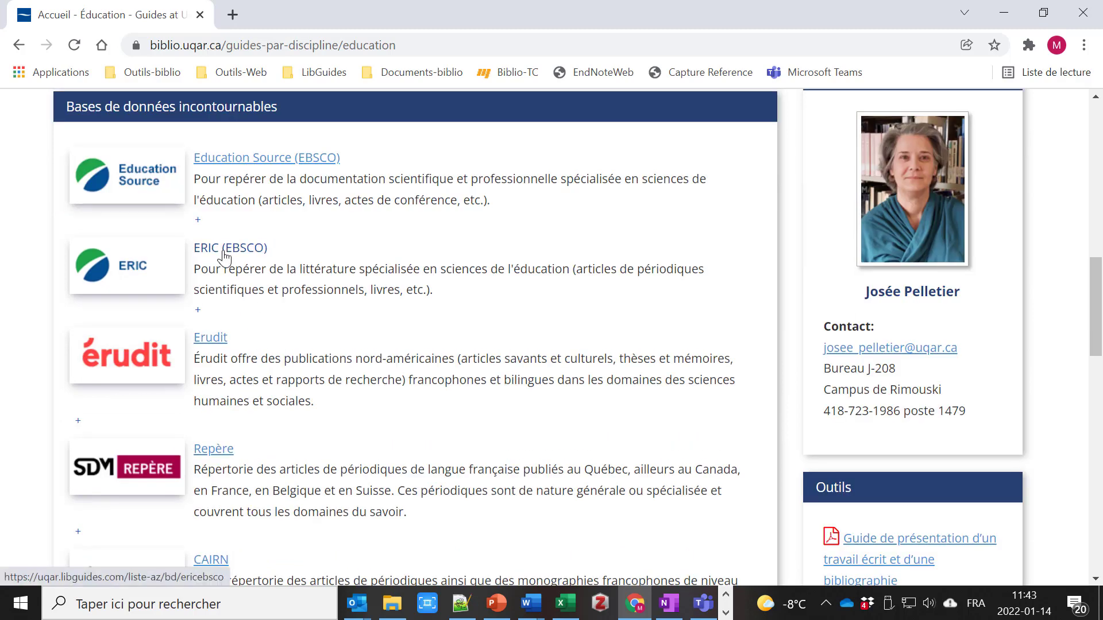
Open the Éducation guide's Articles page and view its list of indispensable databases.
scroll(224, 259, "up", 13)
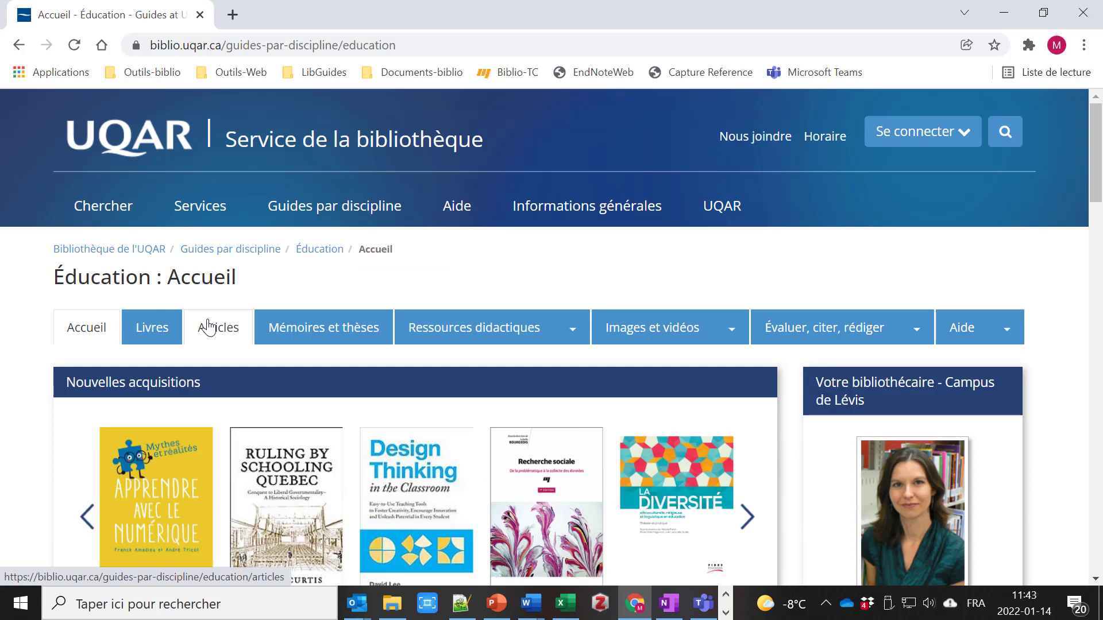
left_click(208, 326)
scroll(227, 379, "down", 3)
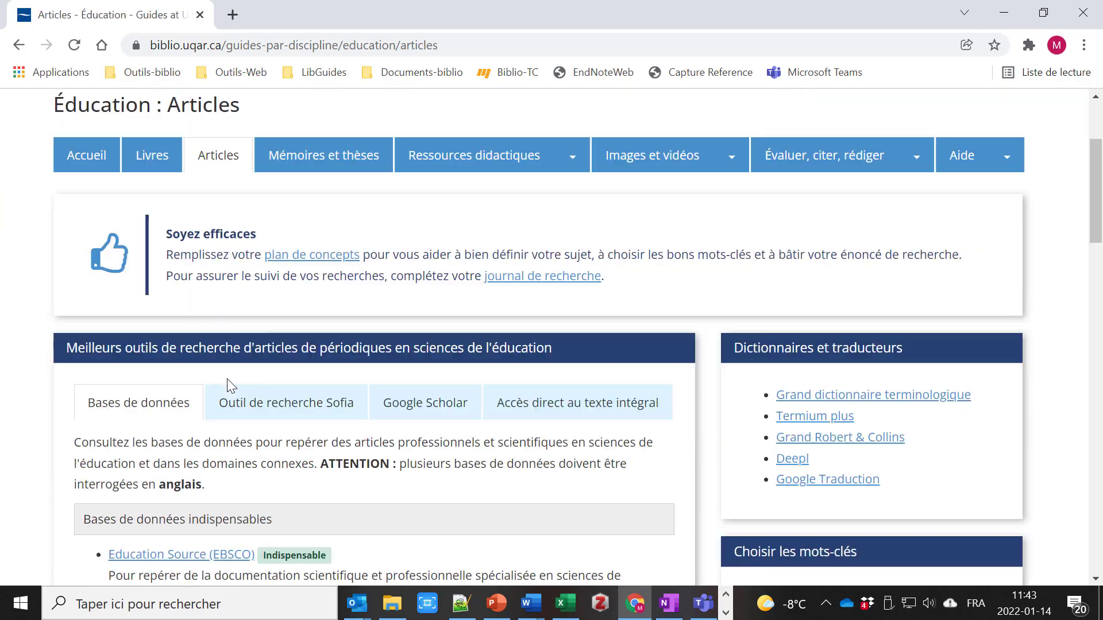
scroll(226, 378, "down", 6)
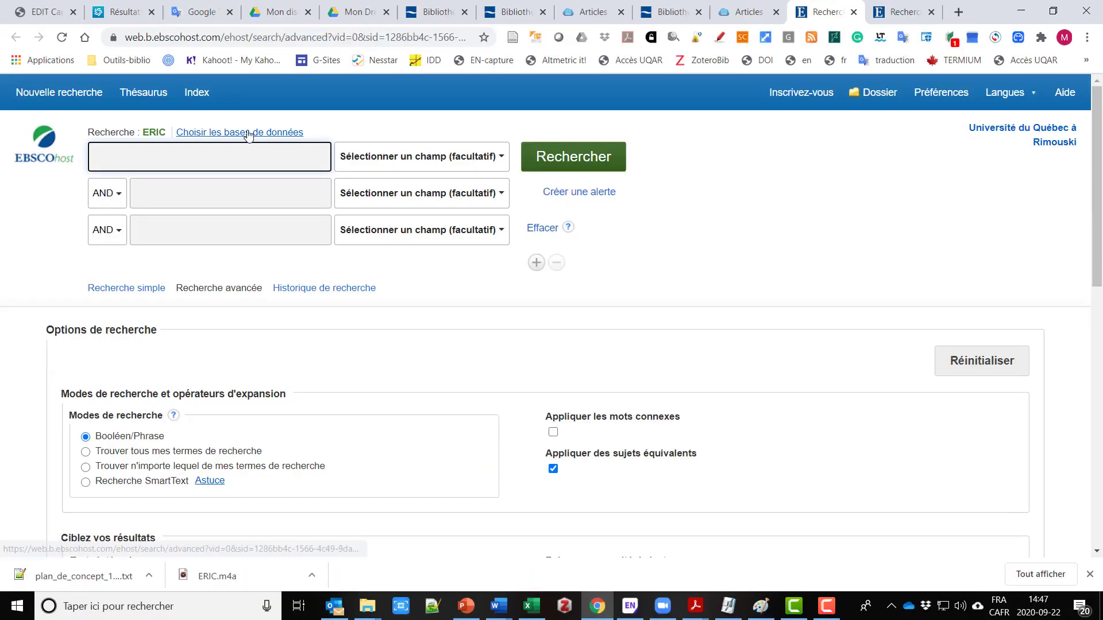
Add Education Source to ERIC as a database to search.
left_click(248, 136)
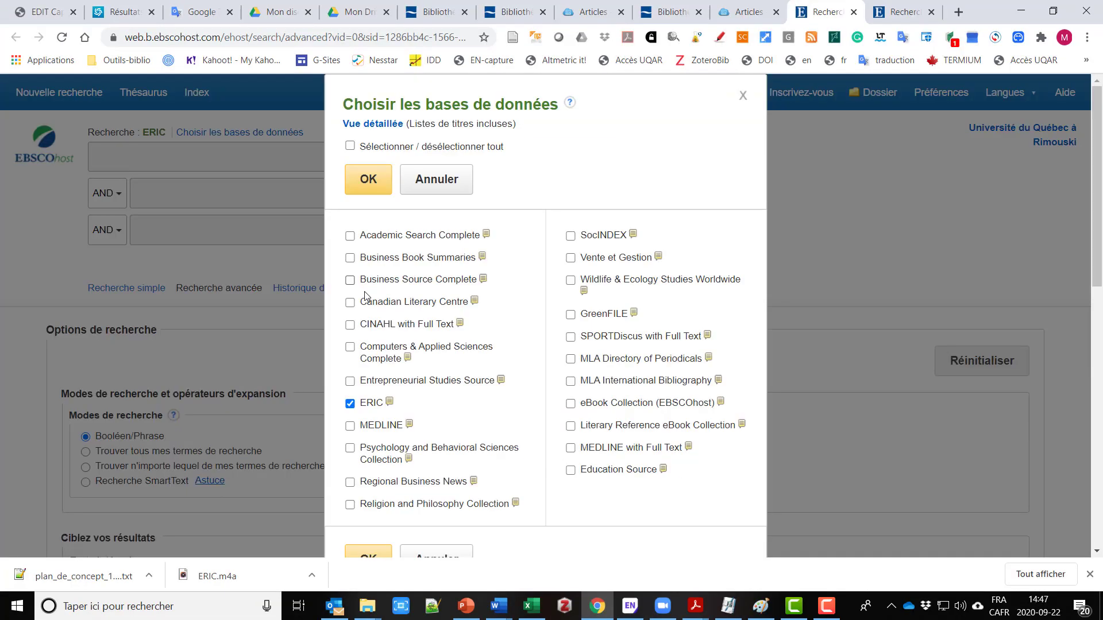
left_click(570, 471)
left_click(368, 181)
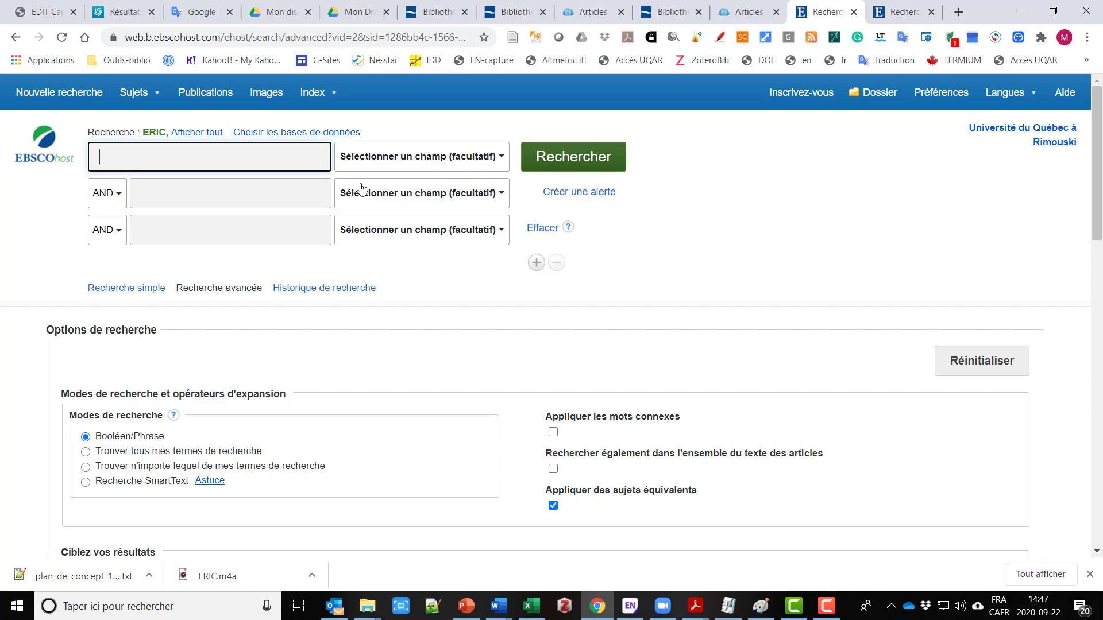
Enter "elementary education" OR "elementary school" OR "elementary student*" as the first search concept.
type("\"elementary educatio")
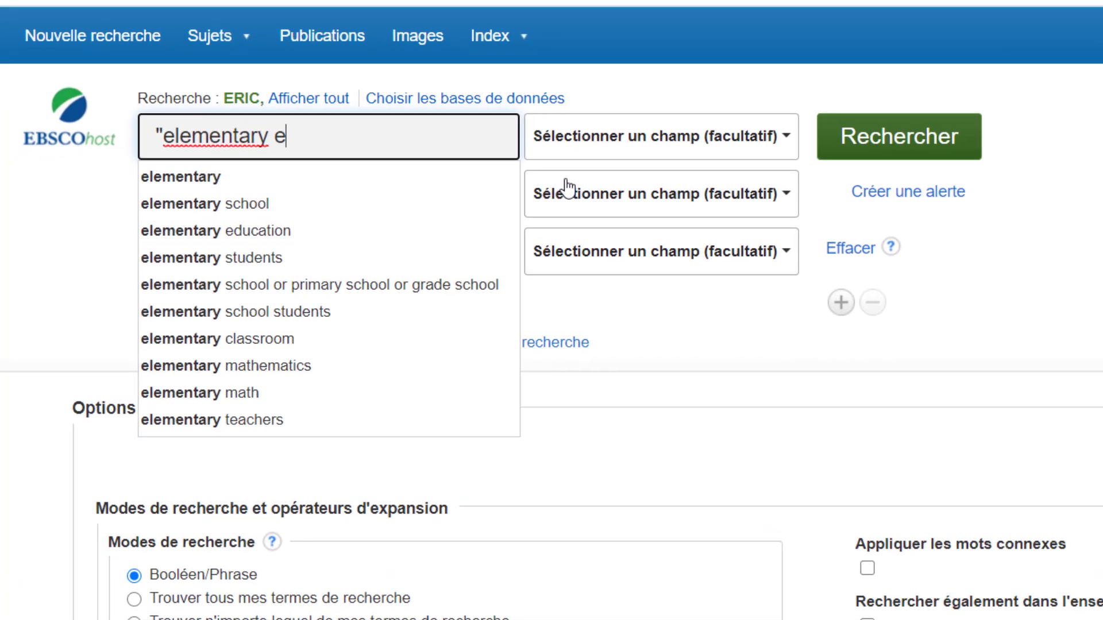
type("n\" OR \"")
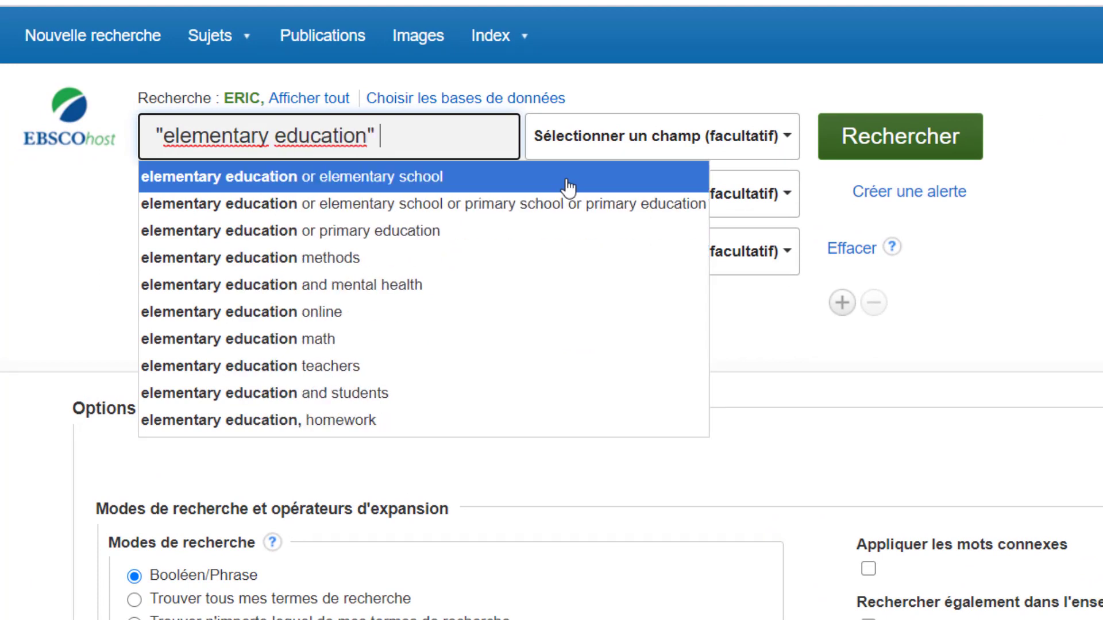
type("elementary school")
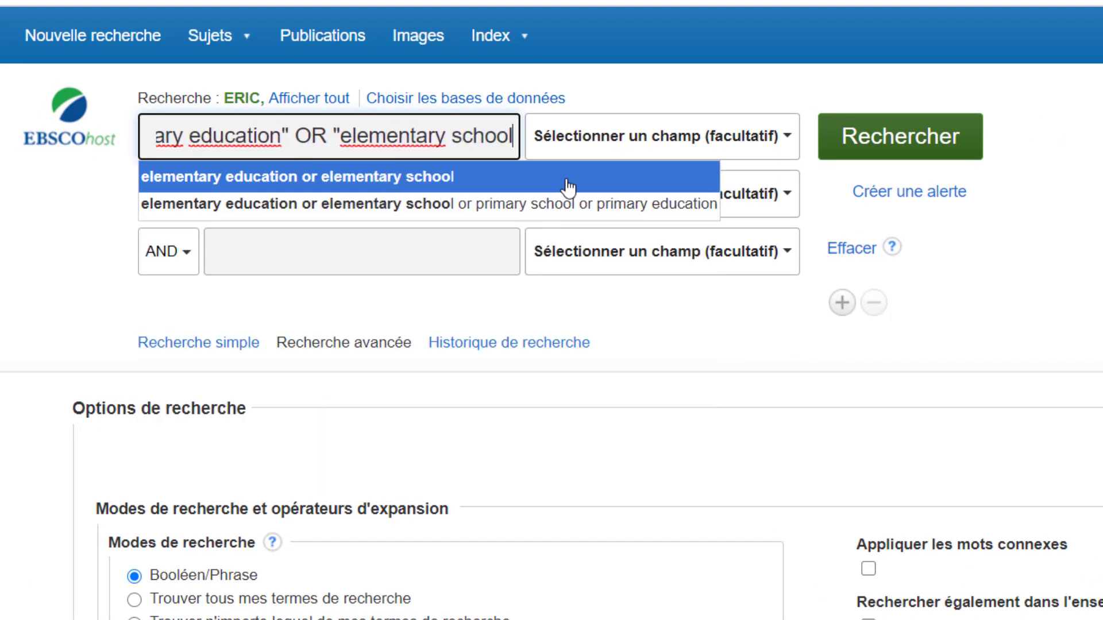
type("\" OR \"elementary s")
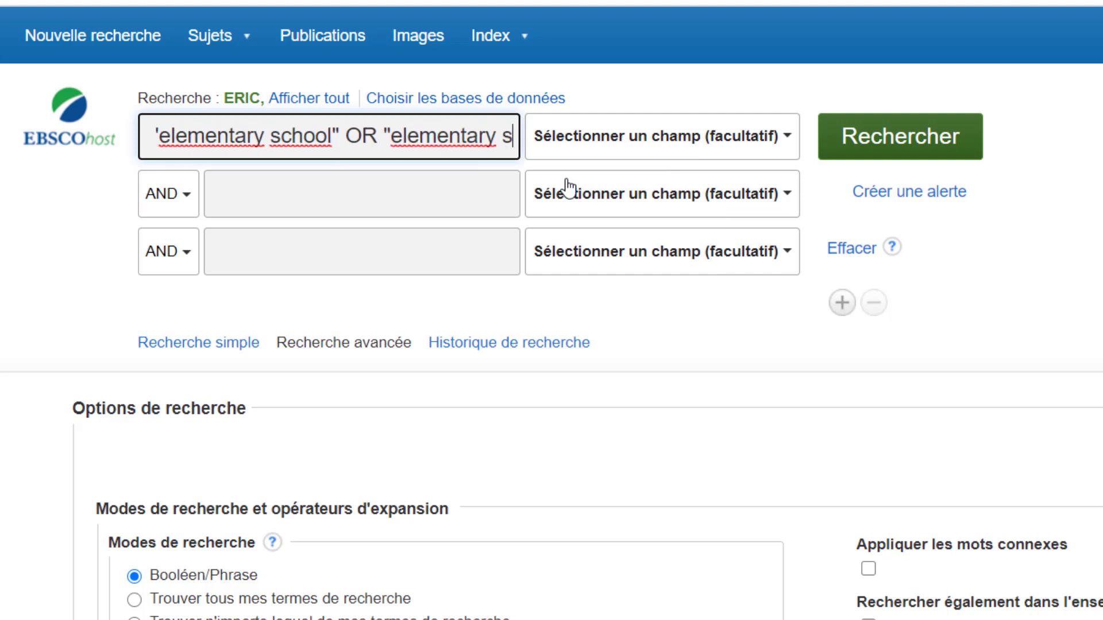
type("tudent\"")
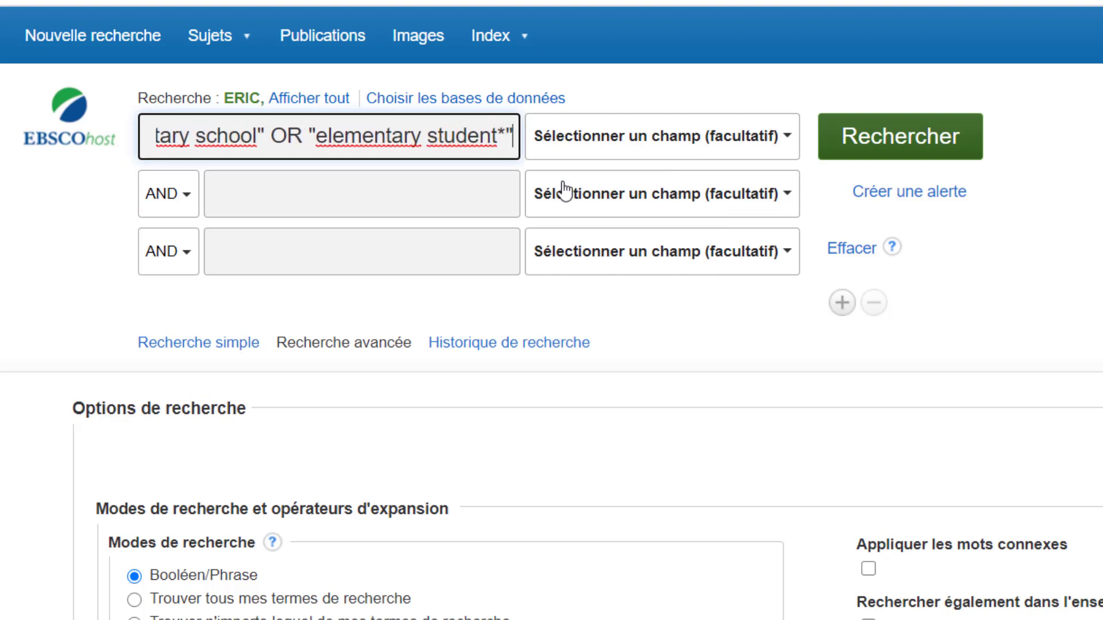
Enter "environmental education" in quotation marks as the second search concept, combined with AND.
key("Tab")
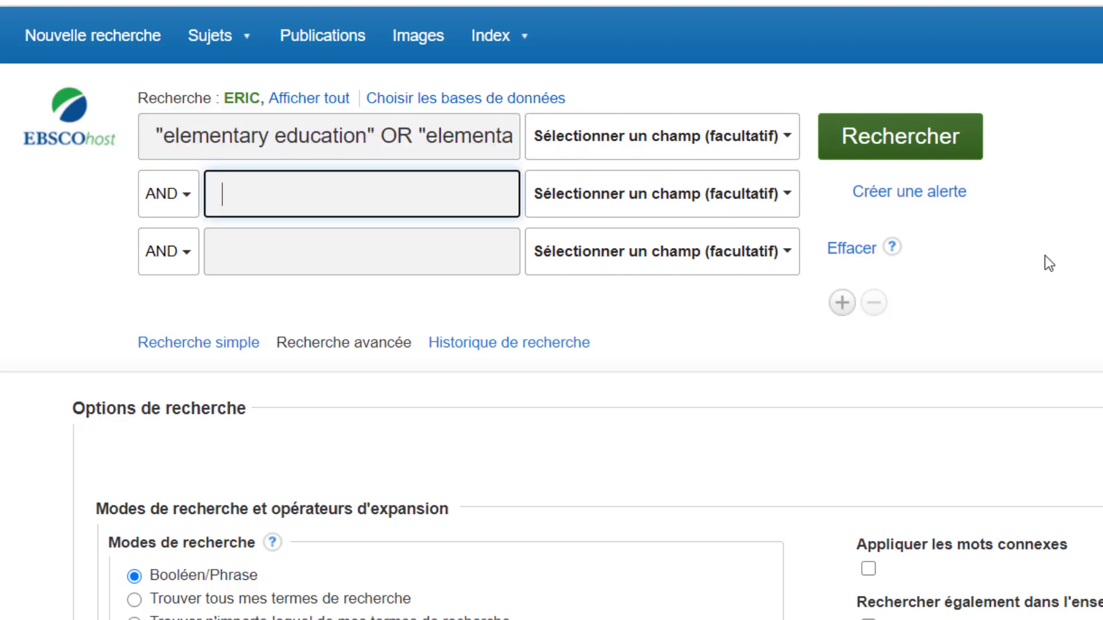
type("environmental education\"")
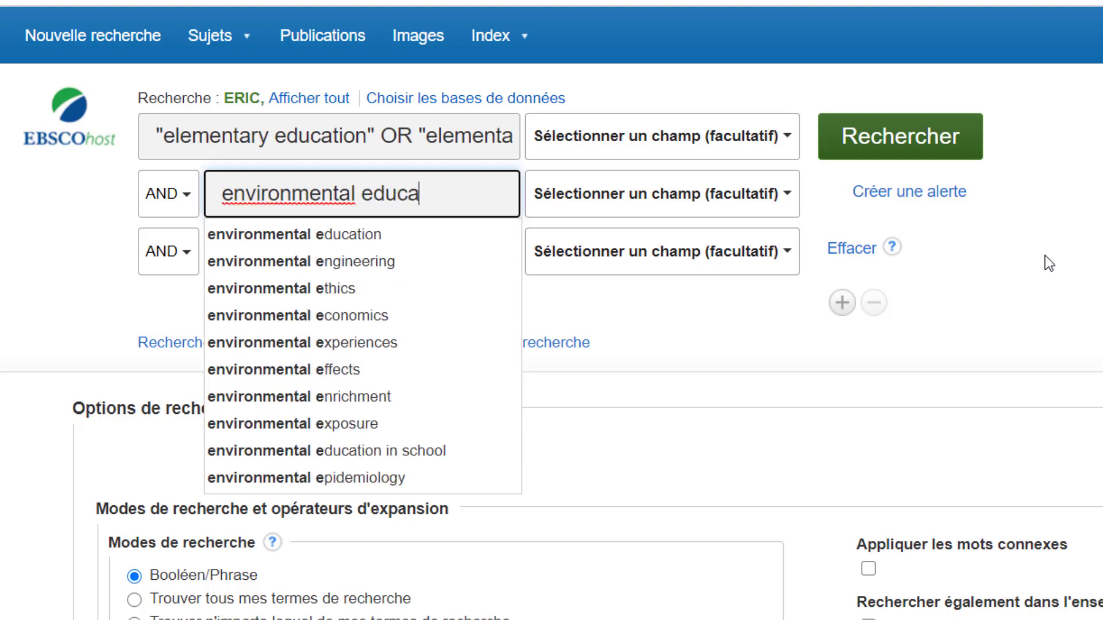
key("Left")
key("Left")
key("Left")
key("Left")
key("Left")
key("Left")
key("Left")
key("Left")
key("Left")
key("Left")
key("Left")
key("Left")
key("Left")
key("Left")
key("Left")
key("Left")
key("Left")
key("Left")
key("Left")
key("Left")
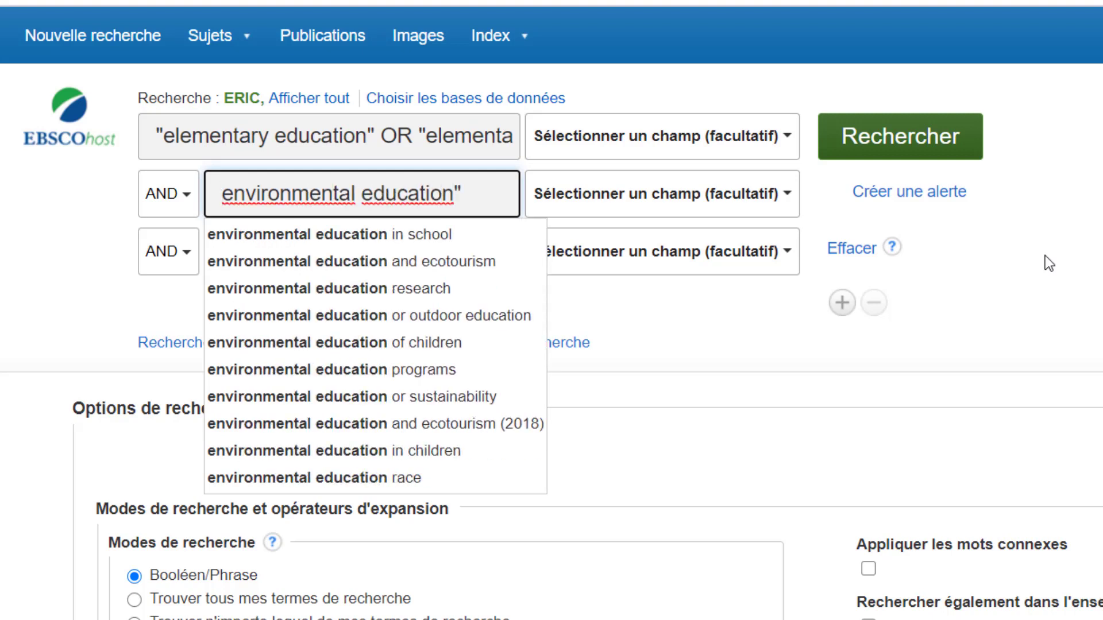
type("\"")
left_click(932, 327)
Enter attitude* OR belief* OR behavio* as the third search concept, combined with AND.
left_click(256, 231)
type("attitude")
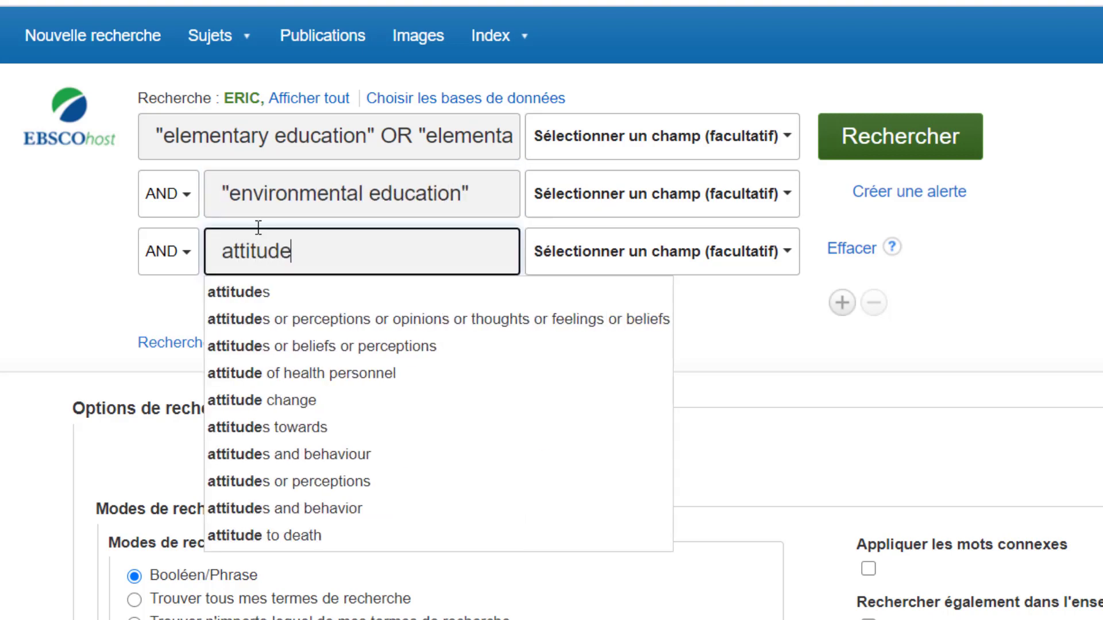
type("* OR belie")
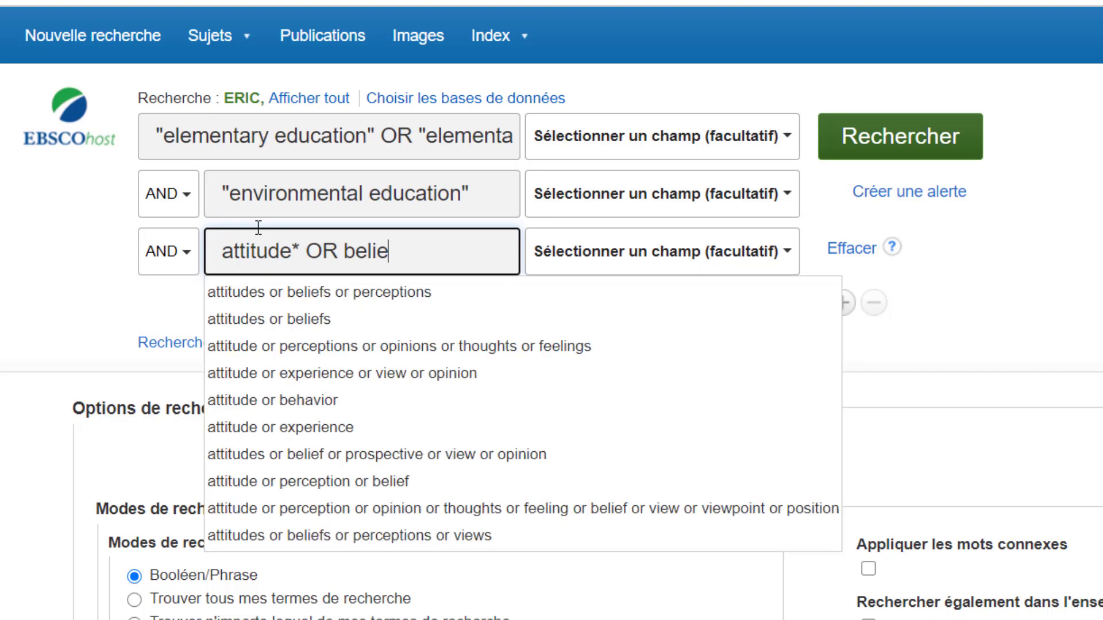
type("f* OR behavi")
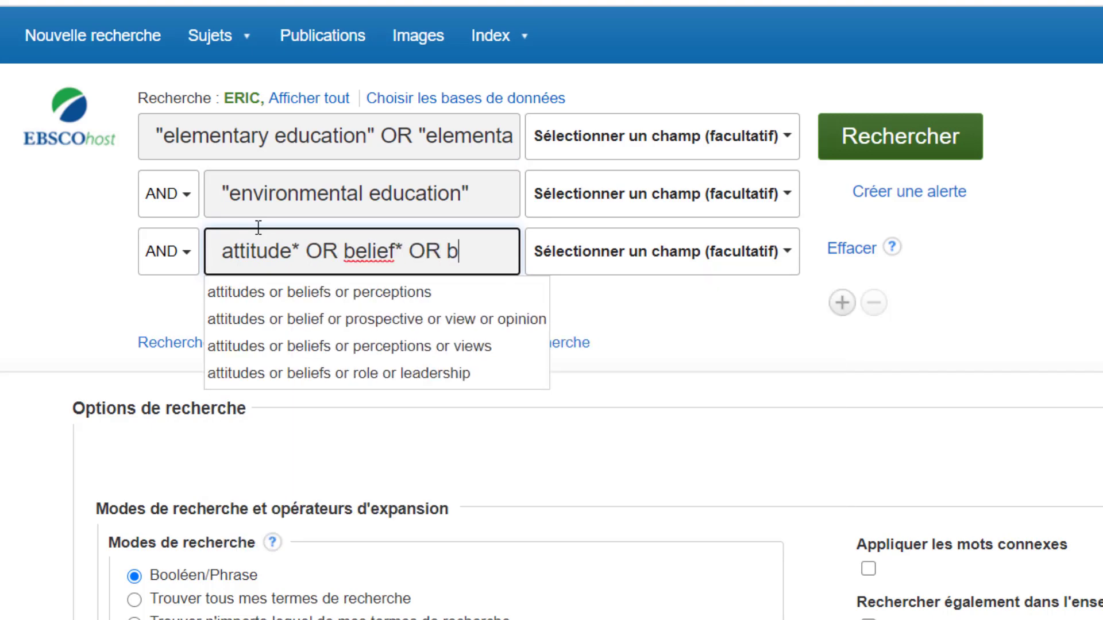
type("o*")
left_click(772, 306)
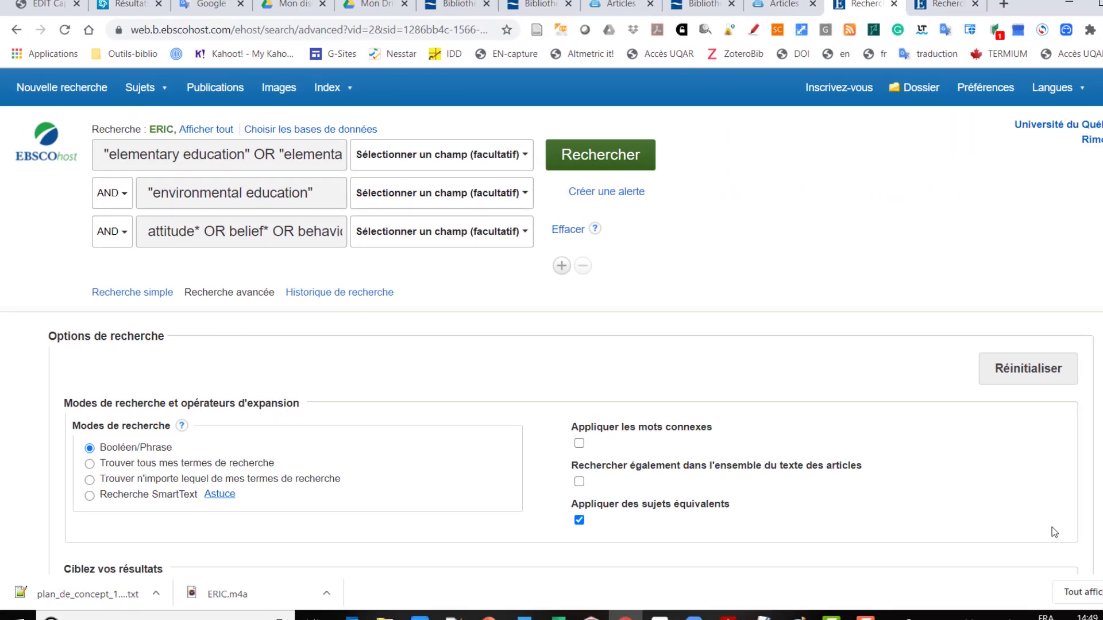
Restrict the publication date to start from the year 2015 and run the search.
scroll(1051, 508, "down", 2)
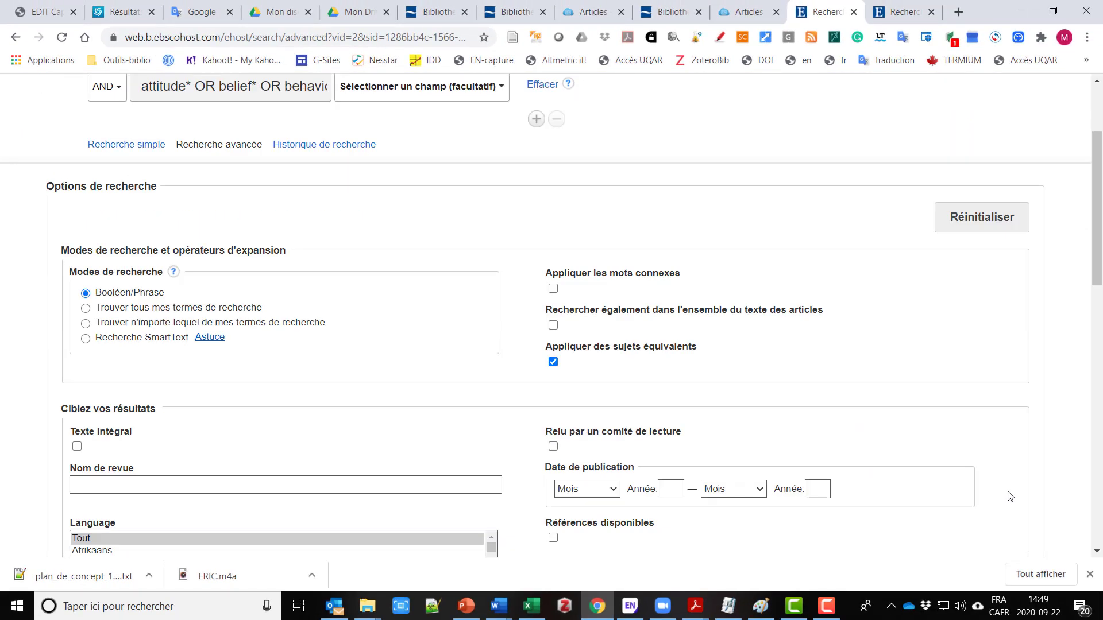
scroll(1008, 495, "down", 2)
left_click(670, 346)
type("2015")
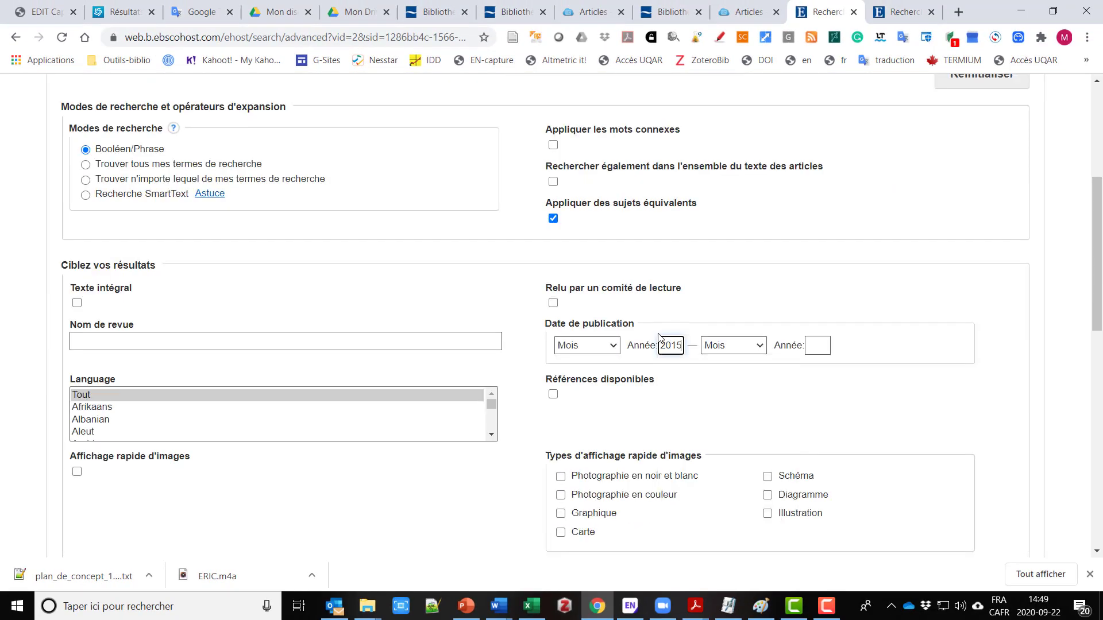
key("Return")
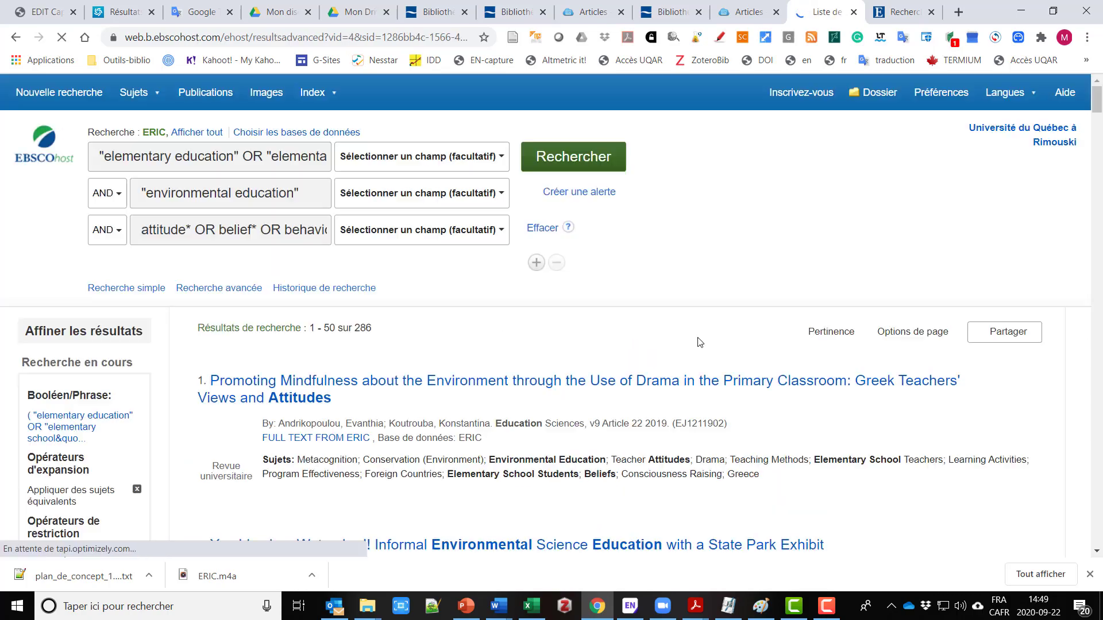
Limit the results to peer-reviewed items (Relu par un comité de lecture) and check the current search's limiters.
scroll(179, 317, "down", 7)
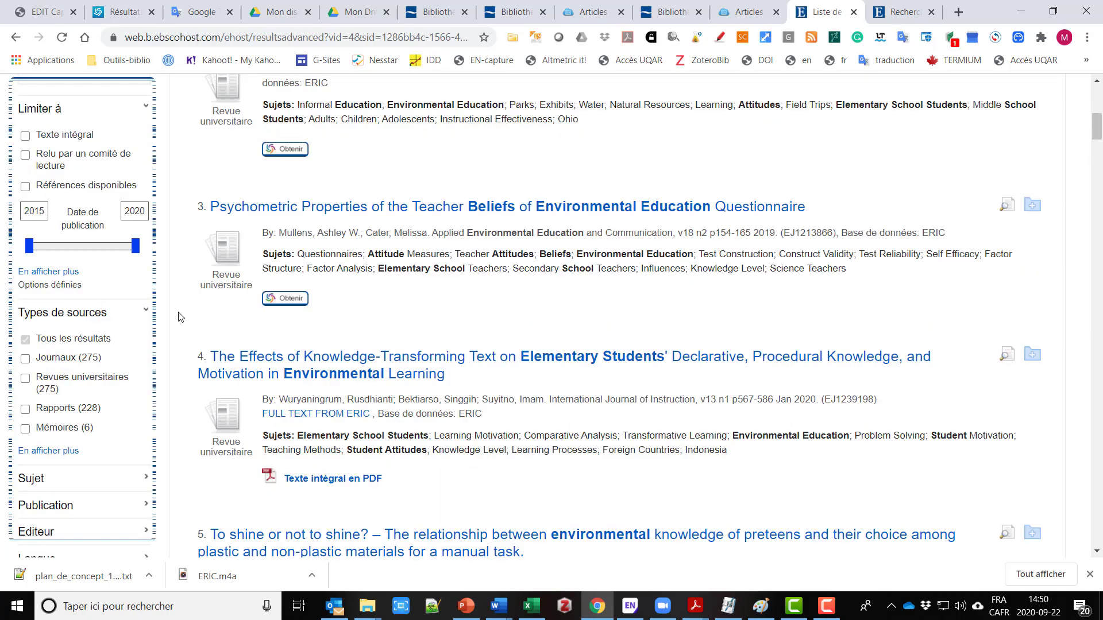
left_click(25, 155)
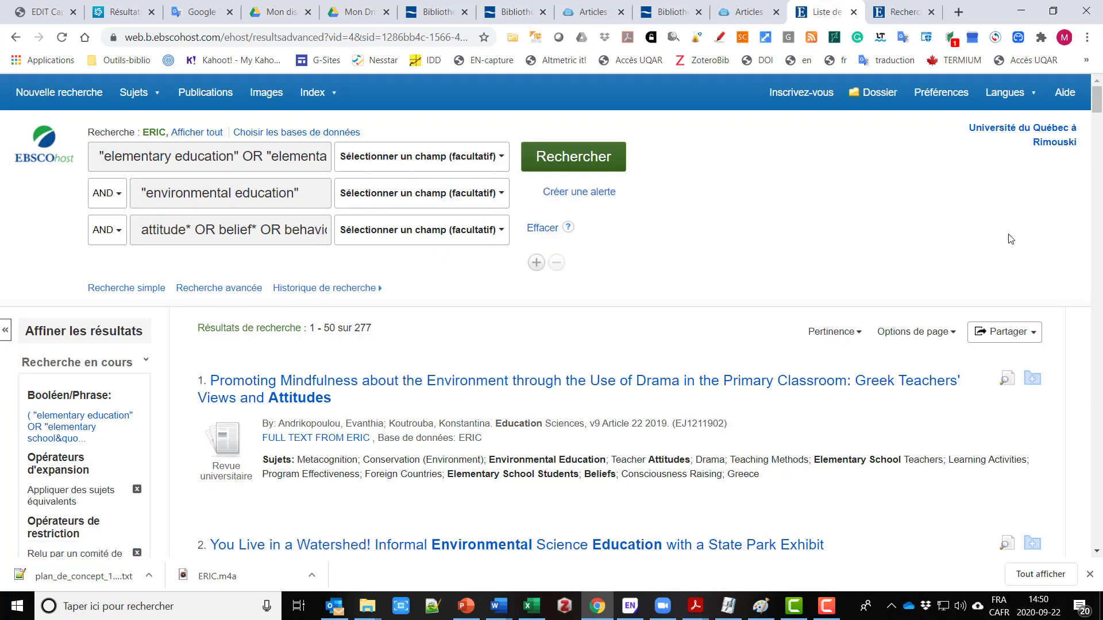
scroll(1011, 239, "down", 1)
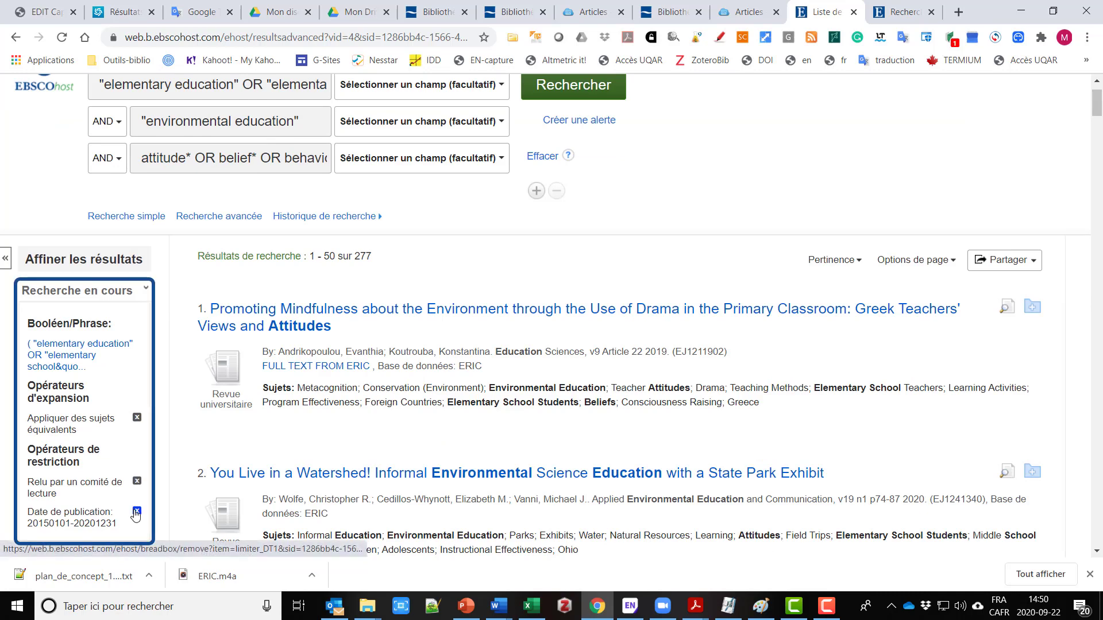
scroll(984, 386, "down", 1)
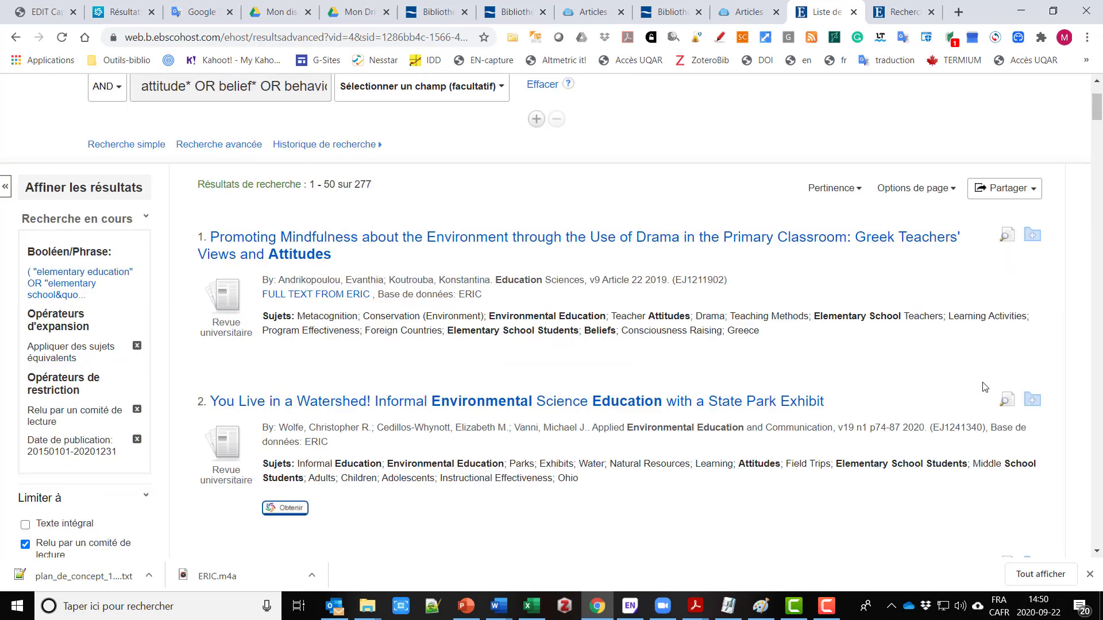
Open the detailed record of "A Survey on Elementary School Students' Environmental Knowledge and Environmental Attitudes" from the results.
scroll(985, 387, "down", 1)
scroll(984, 387, "down", 2)
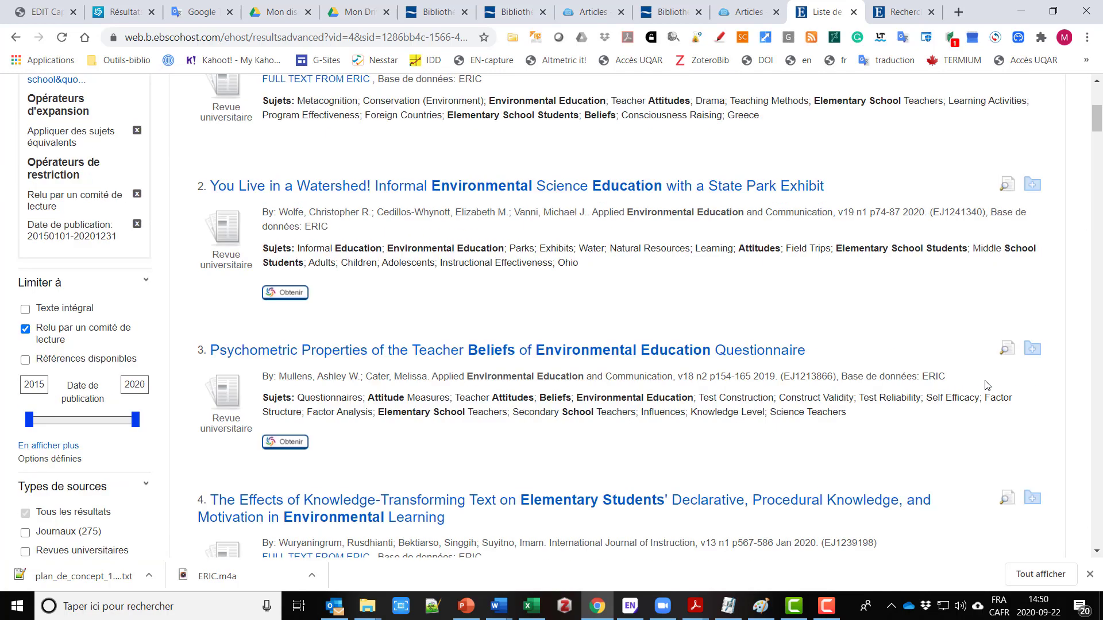
scroll(984, 385, "down", 1)
scroll(986, 385, "down", 3)
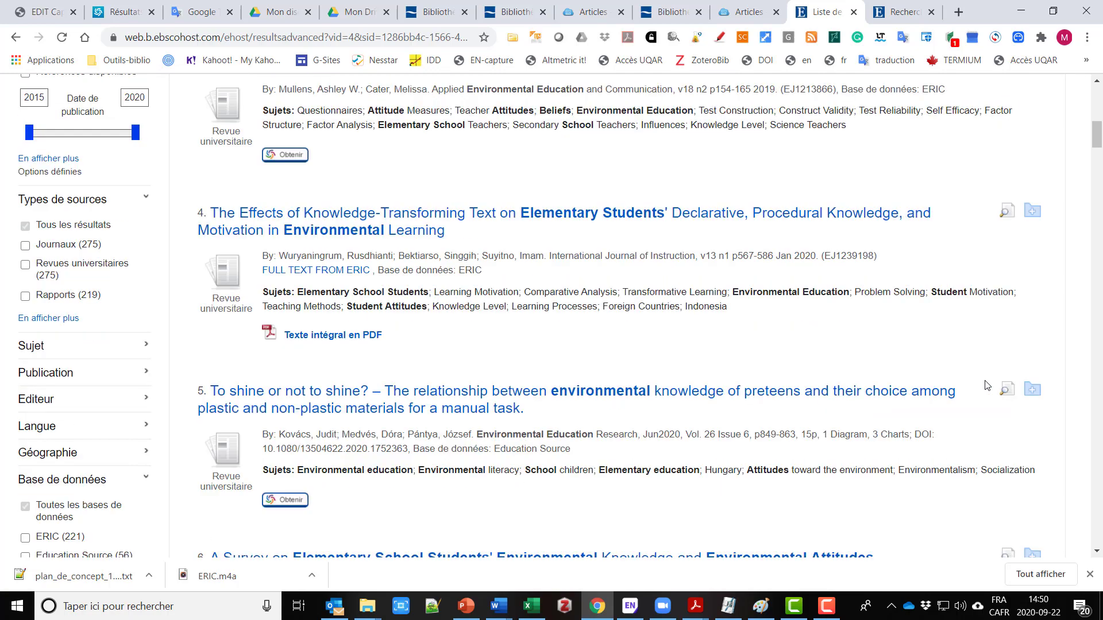
scroll(986, 385, "down", 1)
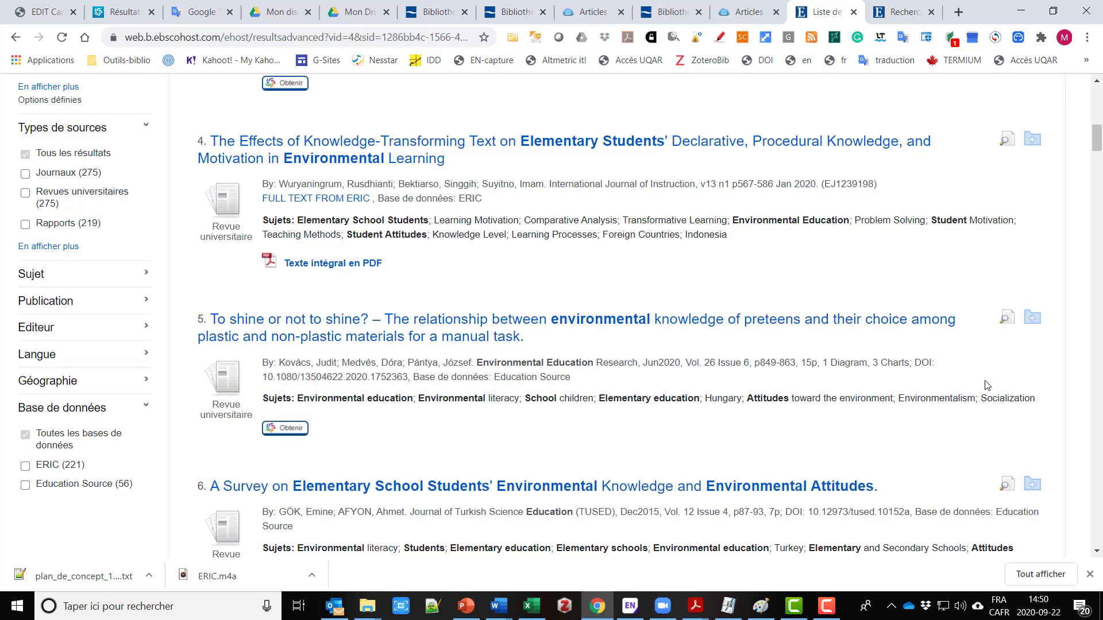
scroll(987, 385, "down", 3)
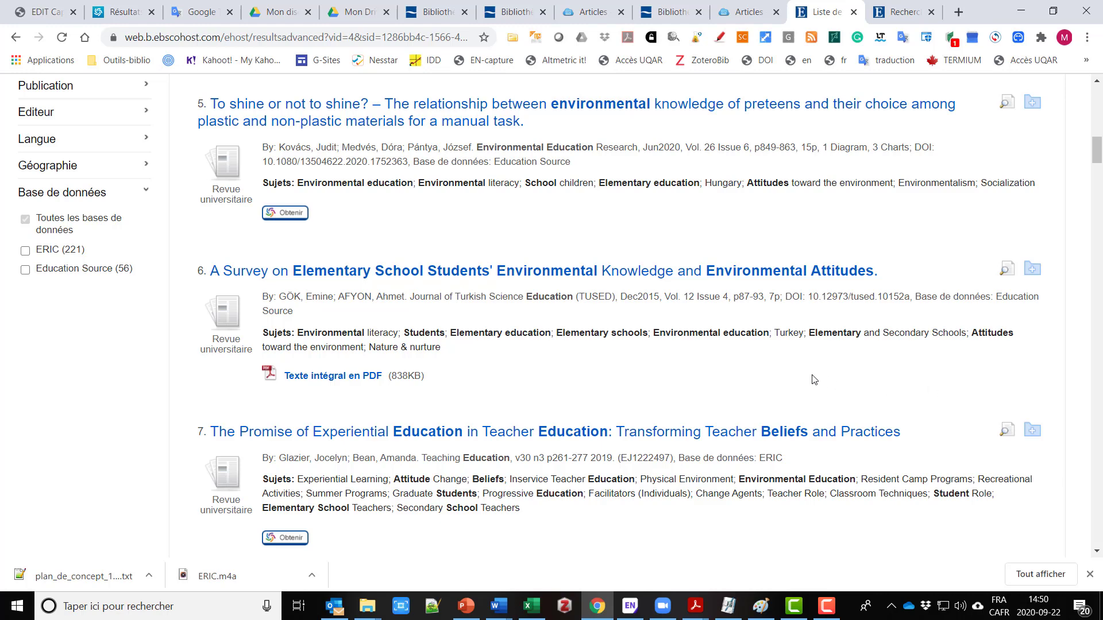
left_click(661, 272)
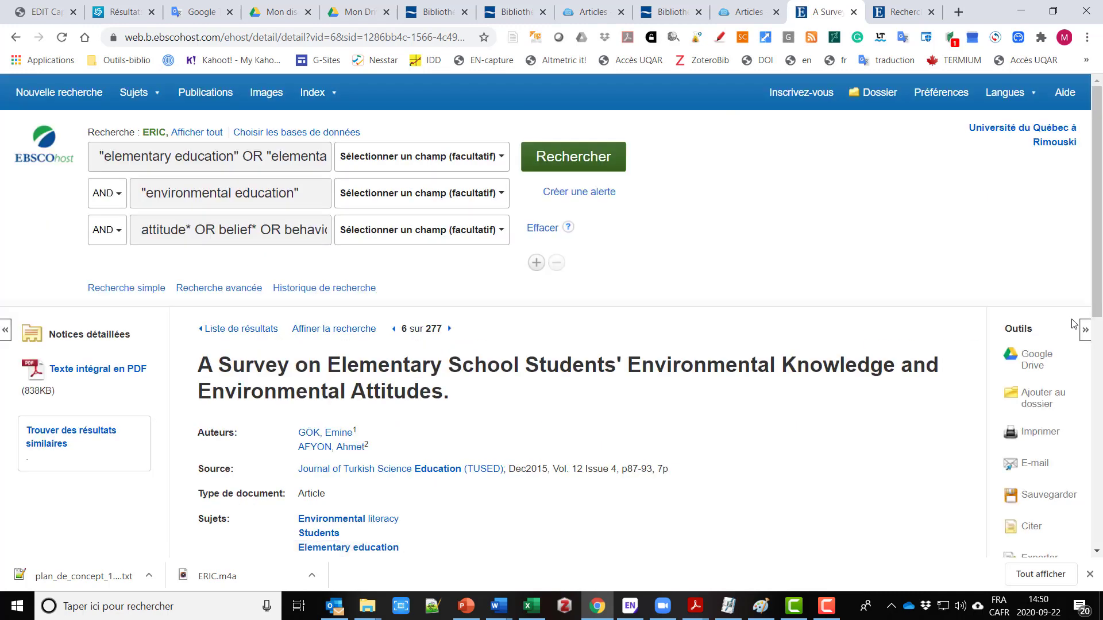
Review the article record's subjects, abstract and available tools, and return to the results list.
scroll(794, 413, "down", 4)
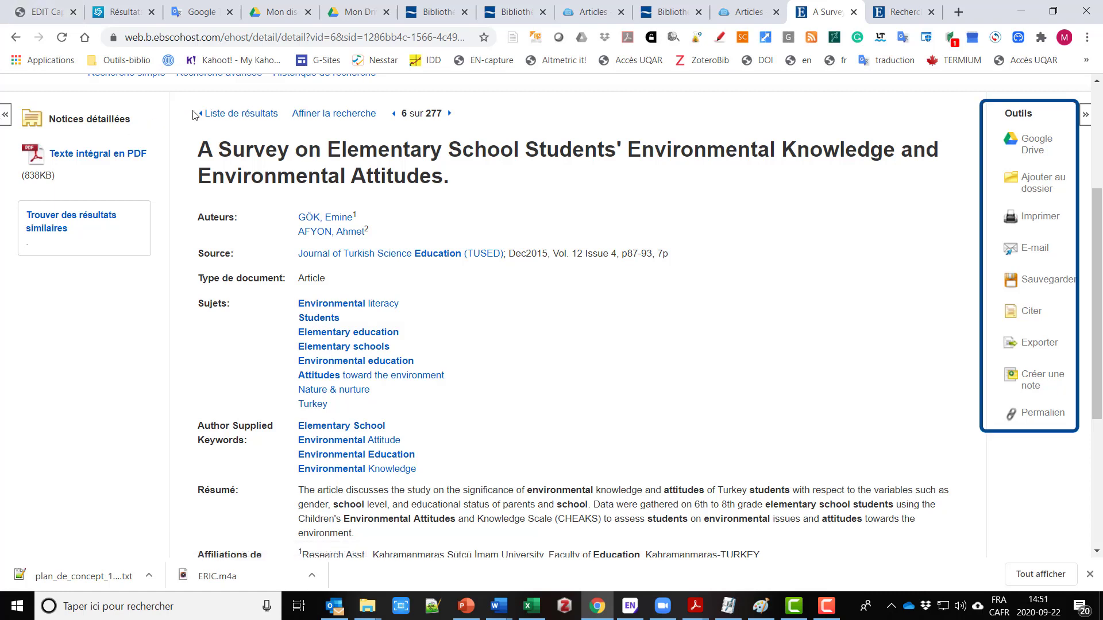
left_click(212, 114)
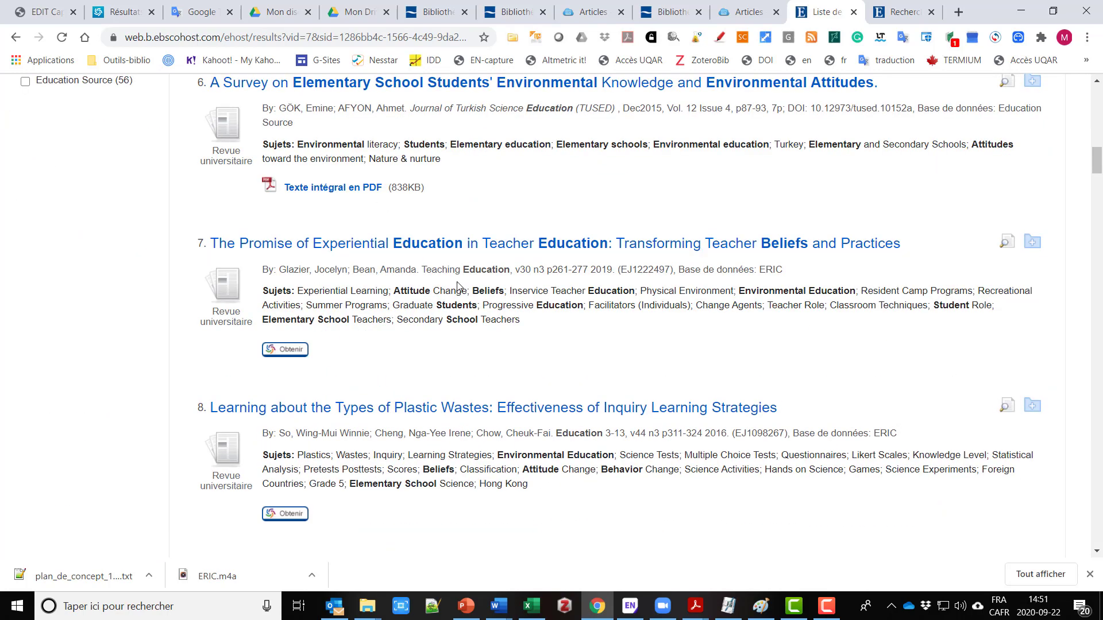
Open the ERIC full text of "The Effects of Knowledge-Transforming Text on Elementary Students' Declarative, Procedural Knowledge, and Motivation in Environmental Learning" and read its abstract.
scroll(458, 285, "up", 6)
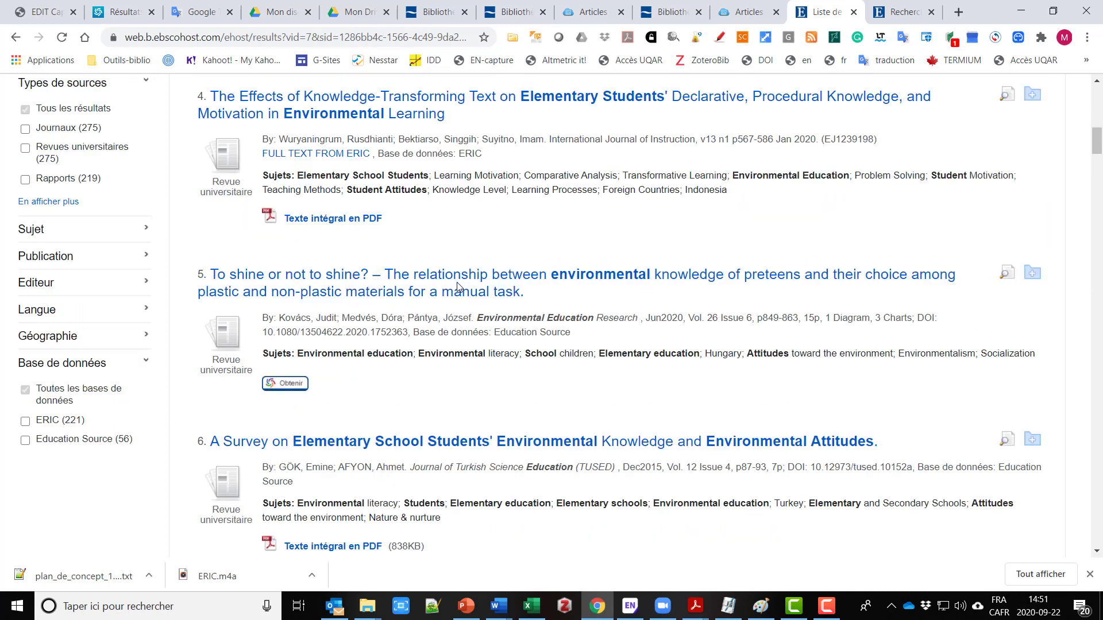
left_click(319, 154)
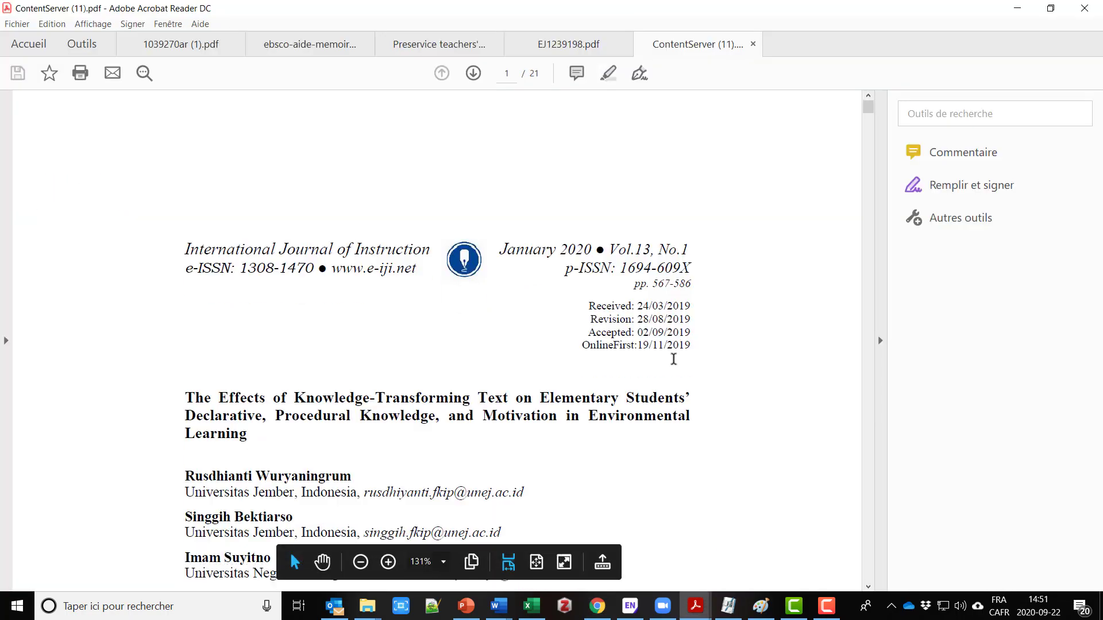
scroll(673, 357, "down", 5)
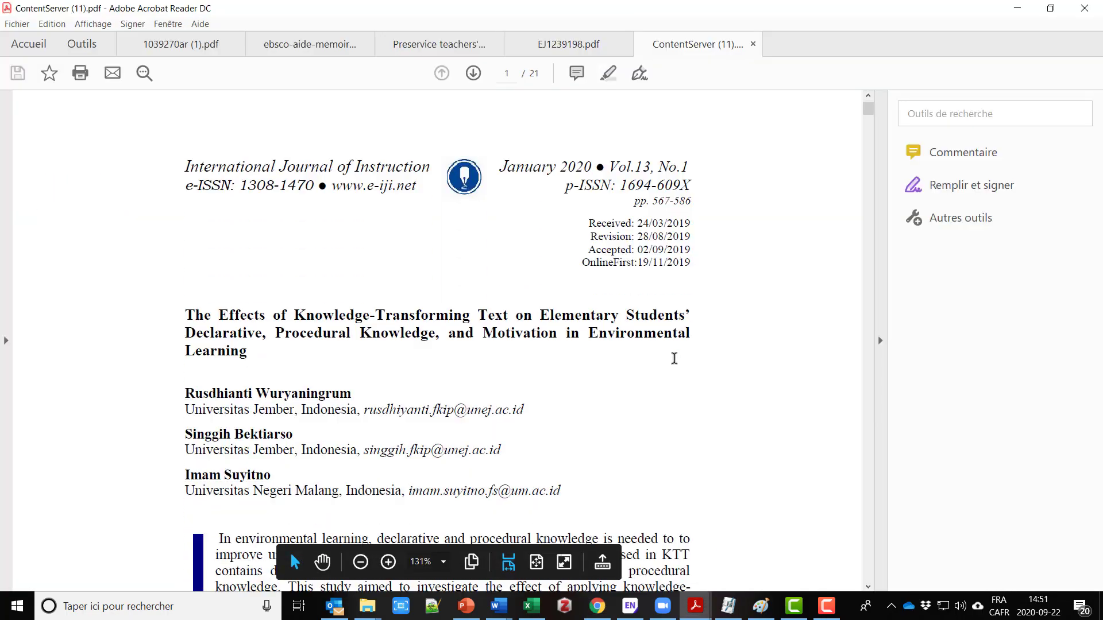
scroll(673, 357, "down", 1)
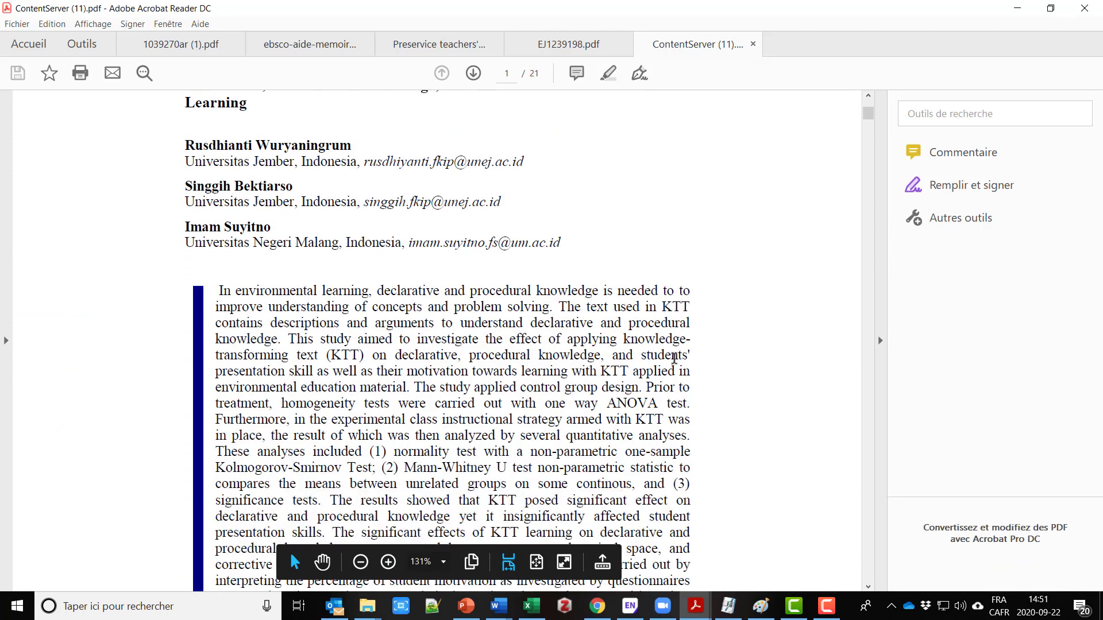
Switch back to Chrome and open the full text of "Preservice Teachers' Conceptions of Earth and Environmental Topics Appropriate for K-5 Learners" through the library's Sofia service.
left_click(598, 605)
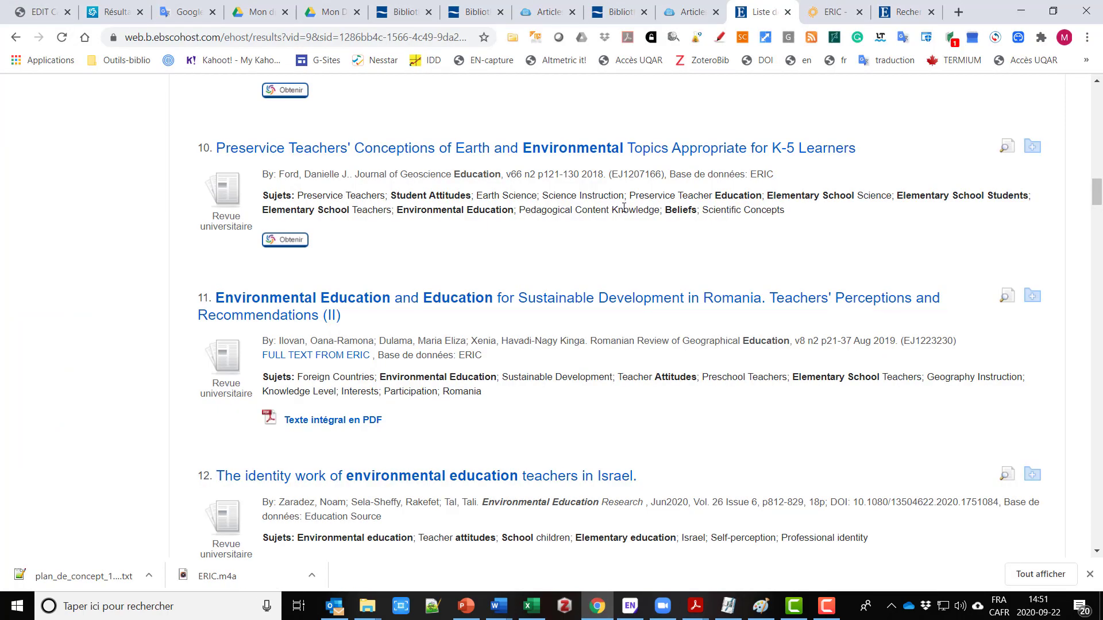
left_click(288, 241)
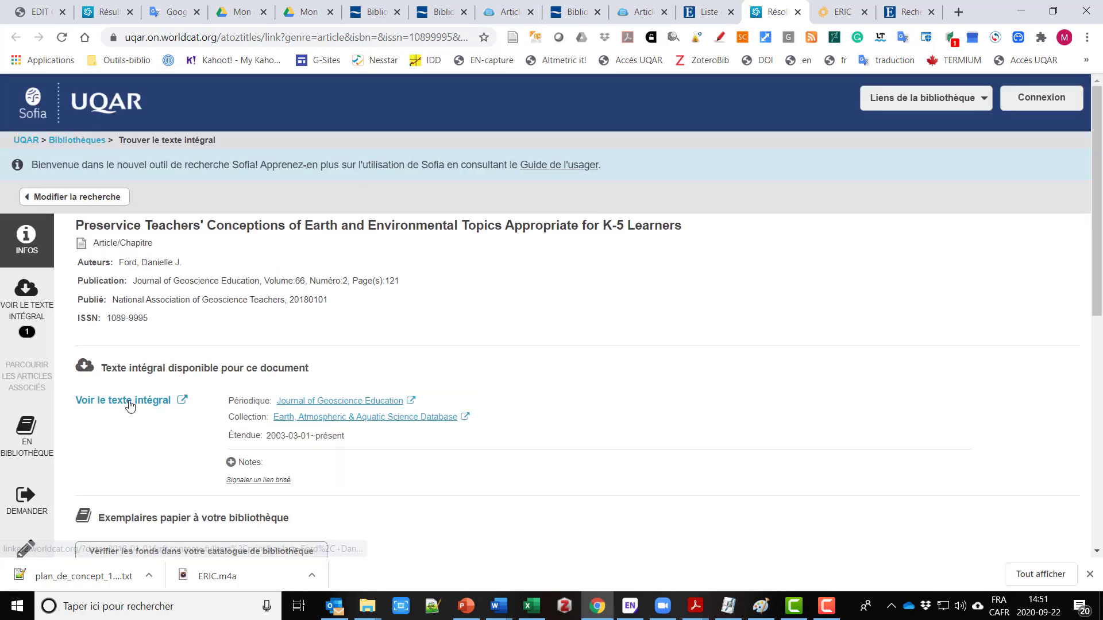
left_click(130, 405)
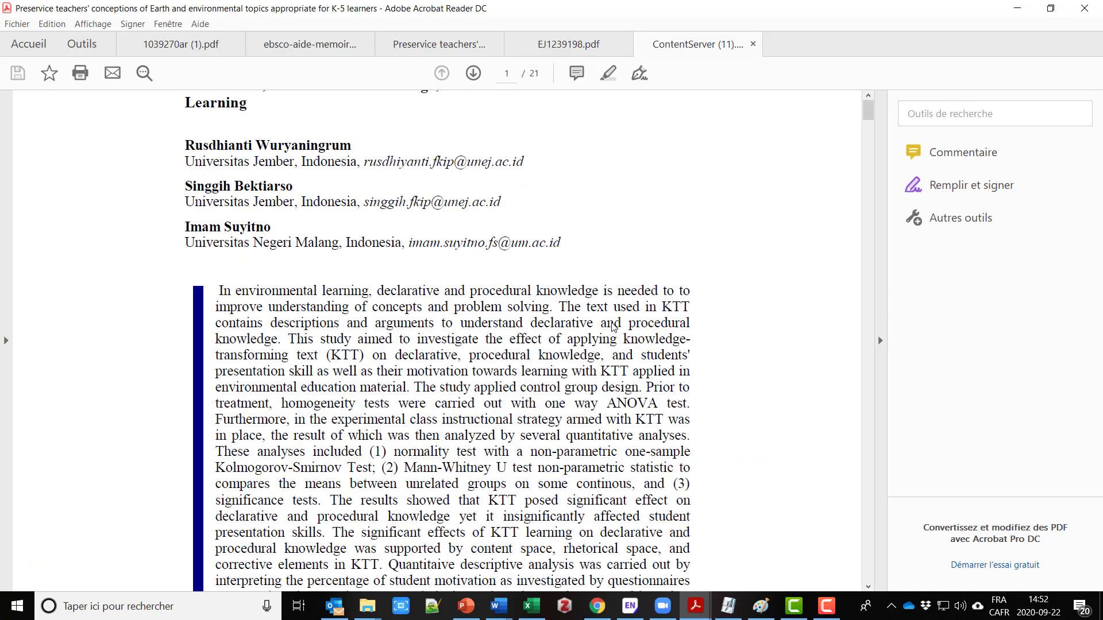
scroll(612, 327, "down", 5)
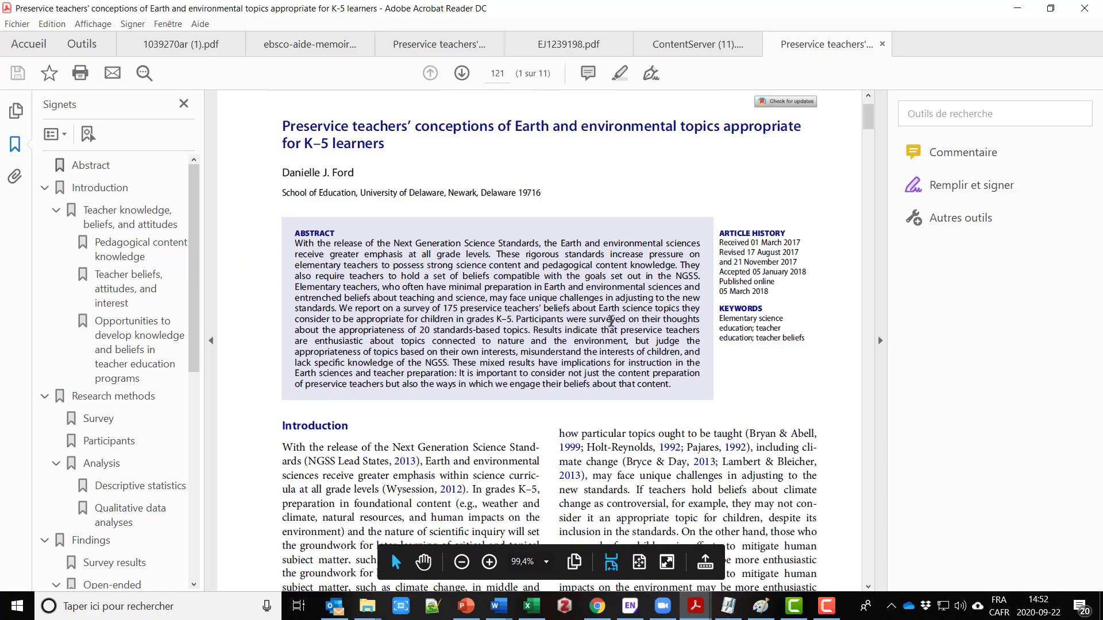
scroll(610, 322, "down", 1)
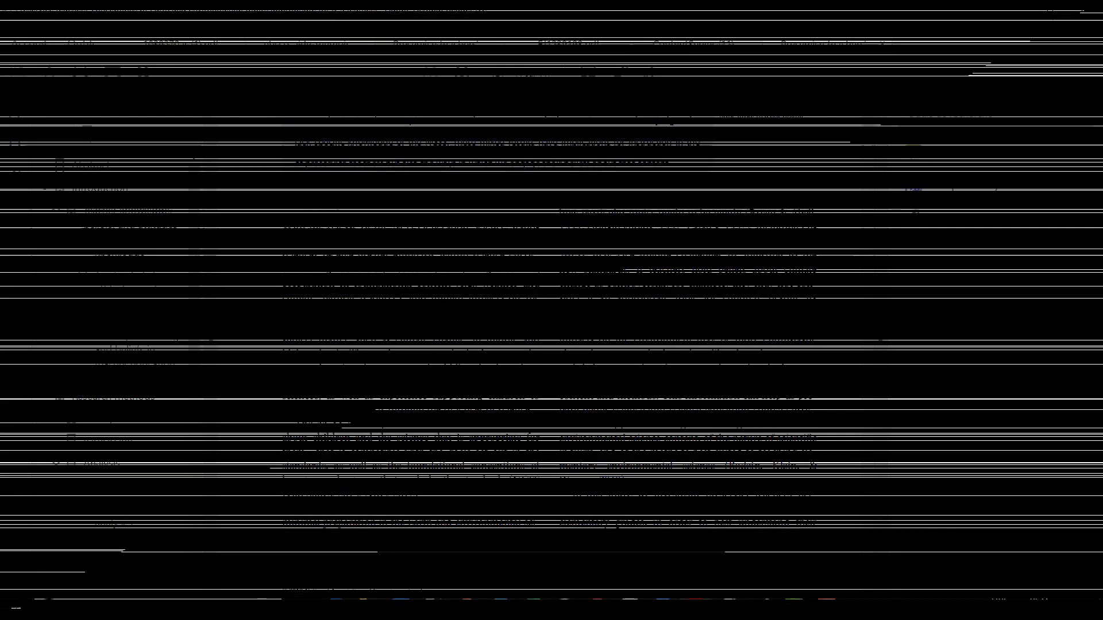
Return to the Chrome results and find Sofia's interlibrary loan option for "Modified Two Major Environmental Values Scale for Measuring Chinese Children's Environmental Attitudes".
scroll(304, 278, "down", 5)
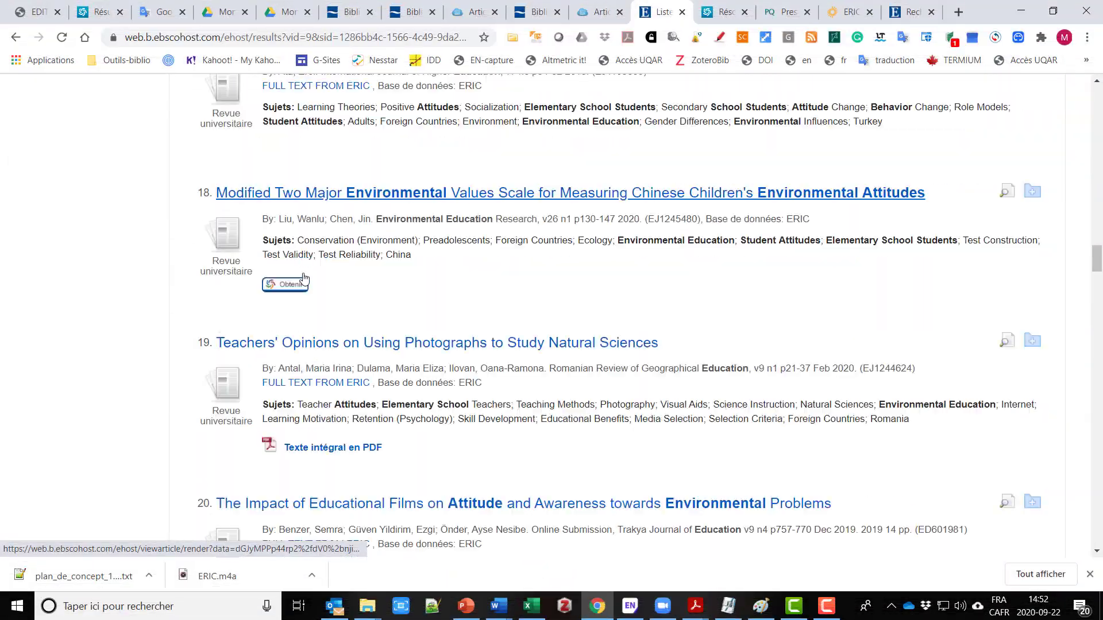
left_click(300, 213)
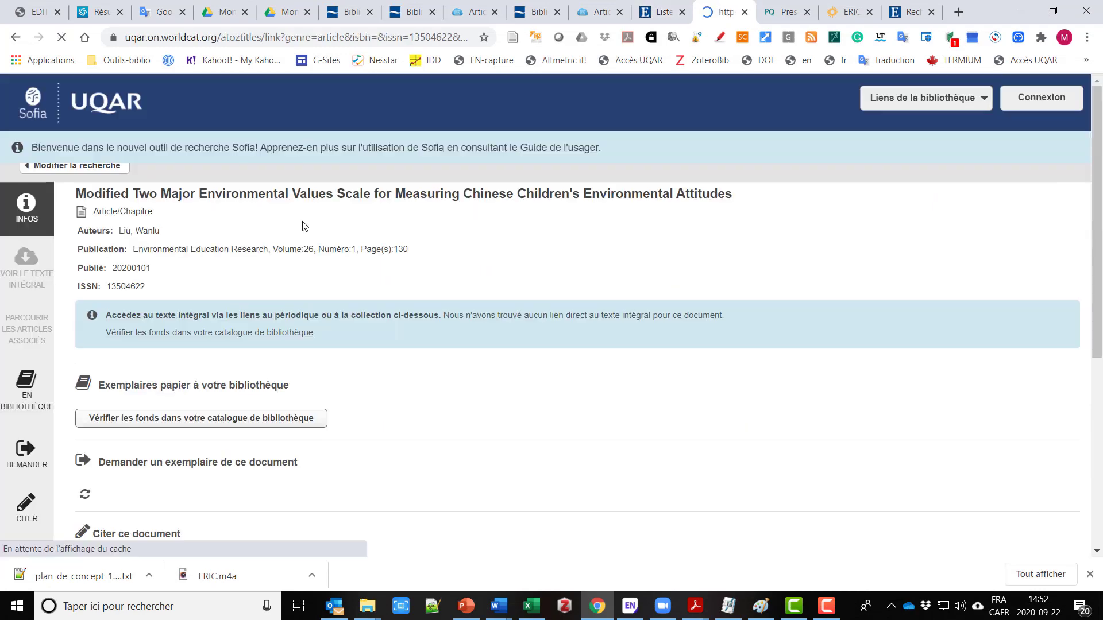
scroll(308, 233, "down", 1)
scroll(308, 234, "down", 3)
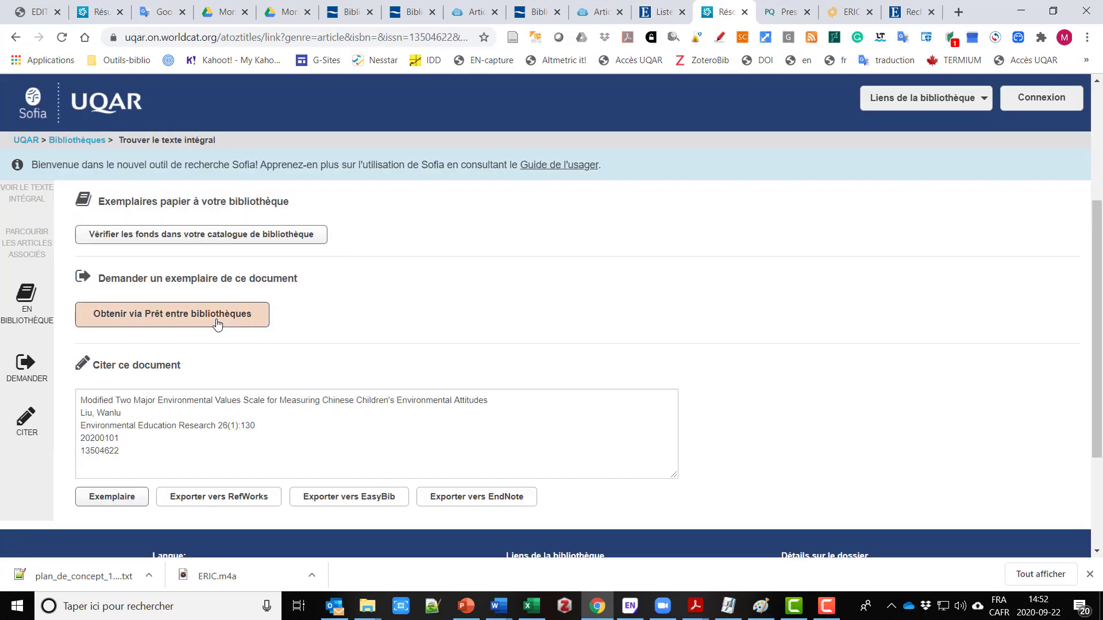